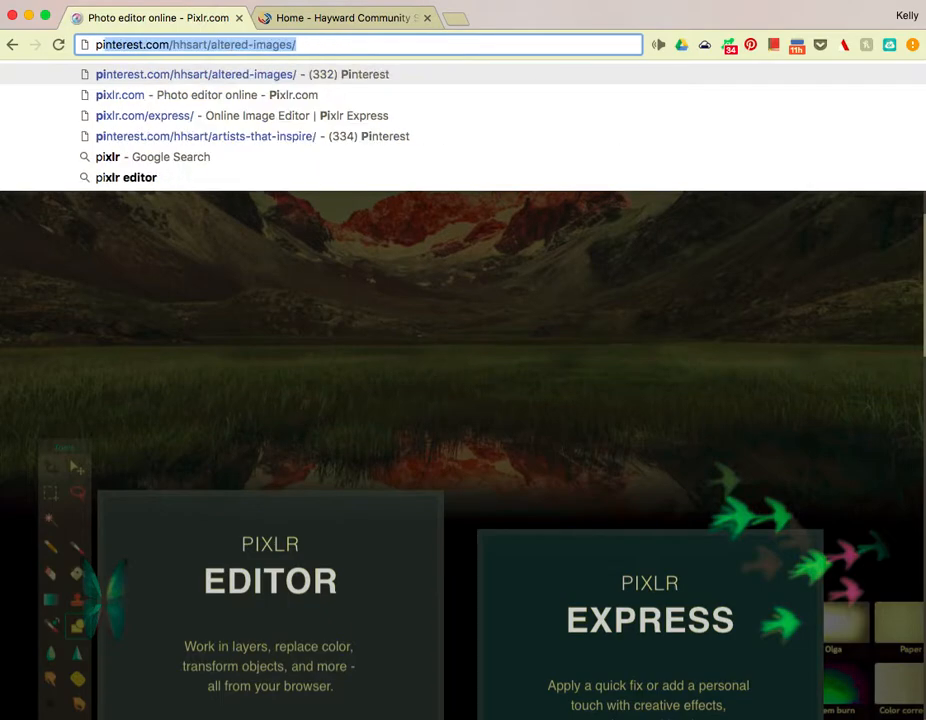
# Load pixlr.com in Chrome and scroll down to the Pixlr Editor and Express cards.
pyautogui.write('l')
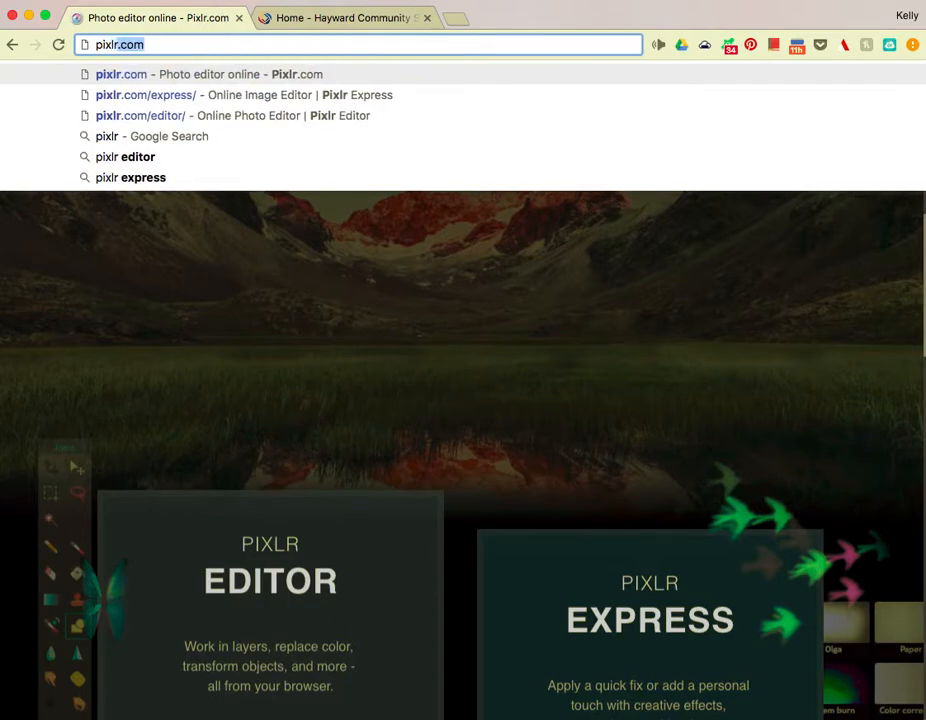
pyautogui.write('r.com')
pyautogui.press('Return')
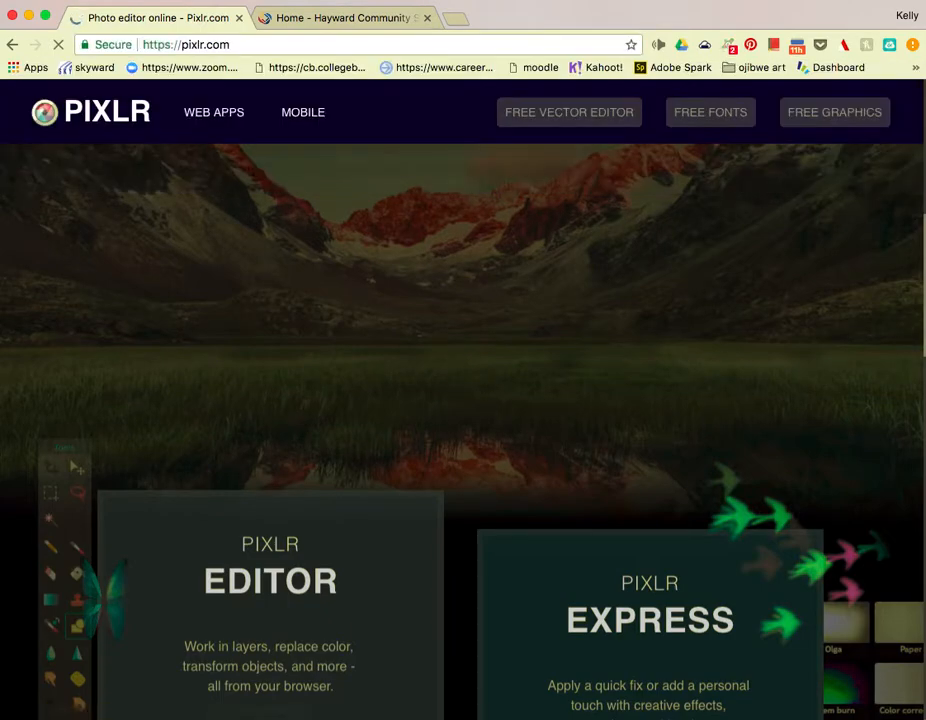
pyautogui.scroll(-5, 435, 372)
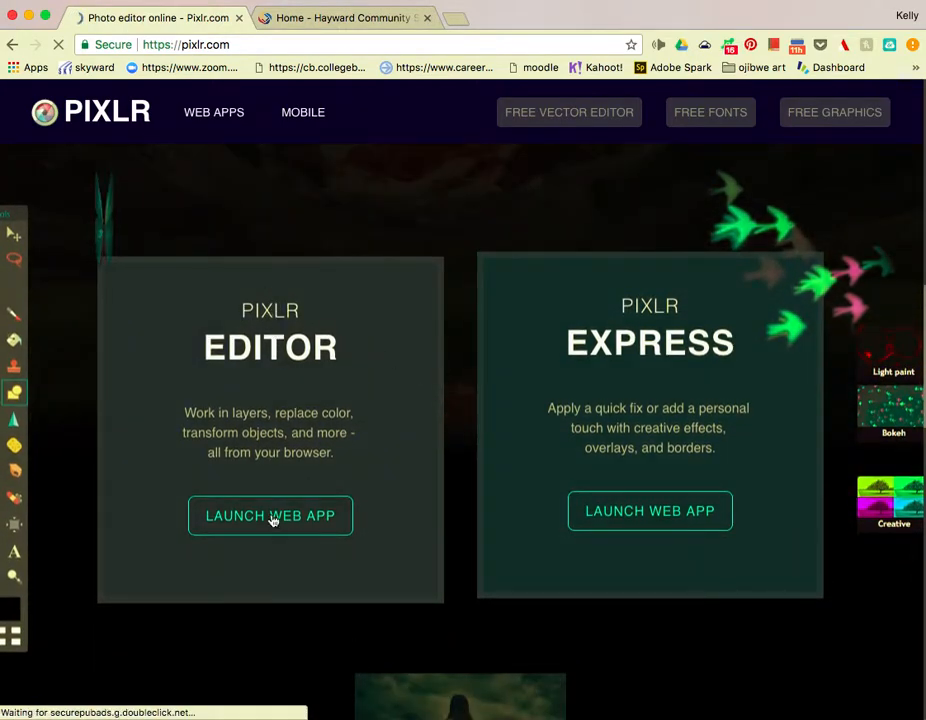
# Launch the Pixlr Editor web app and open the pink daisy photo 1213.jpg from the computer.
pyautogui.click(271, 519)
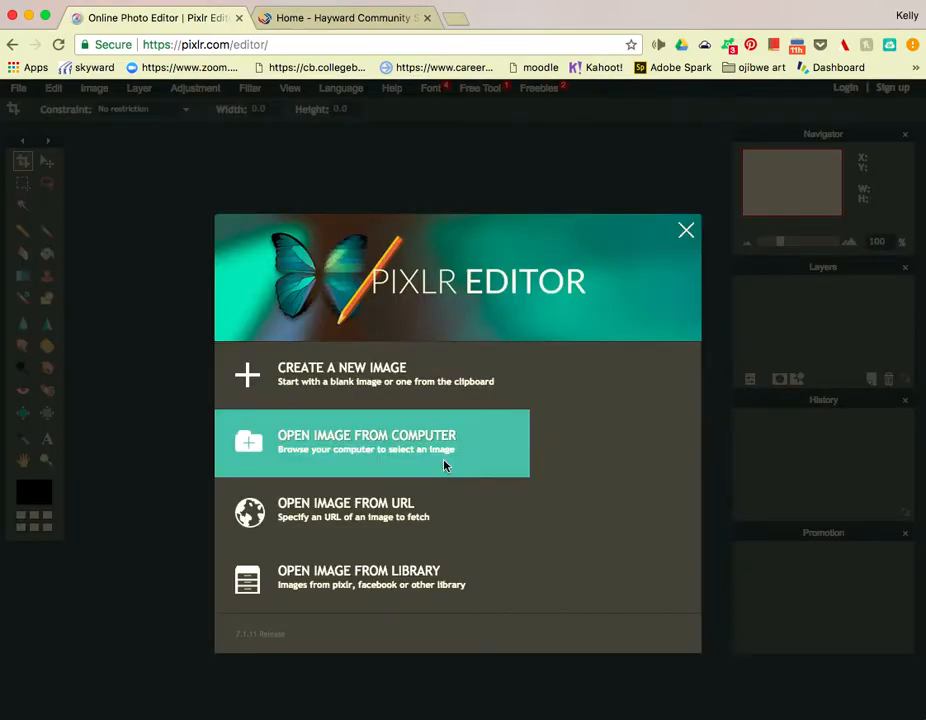
pyautogui.click(342, 434)
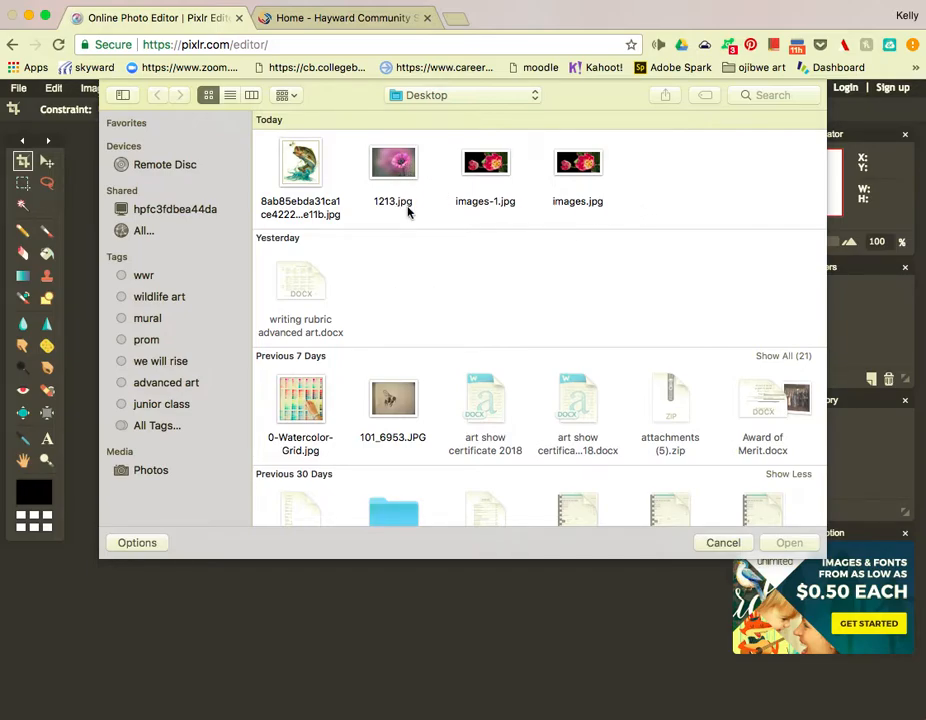
pyautogui.doubleClick(395, 165)
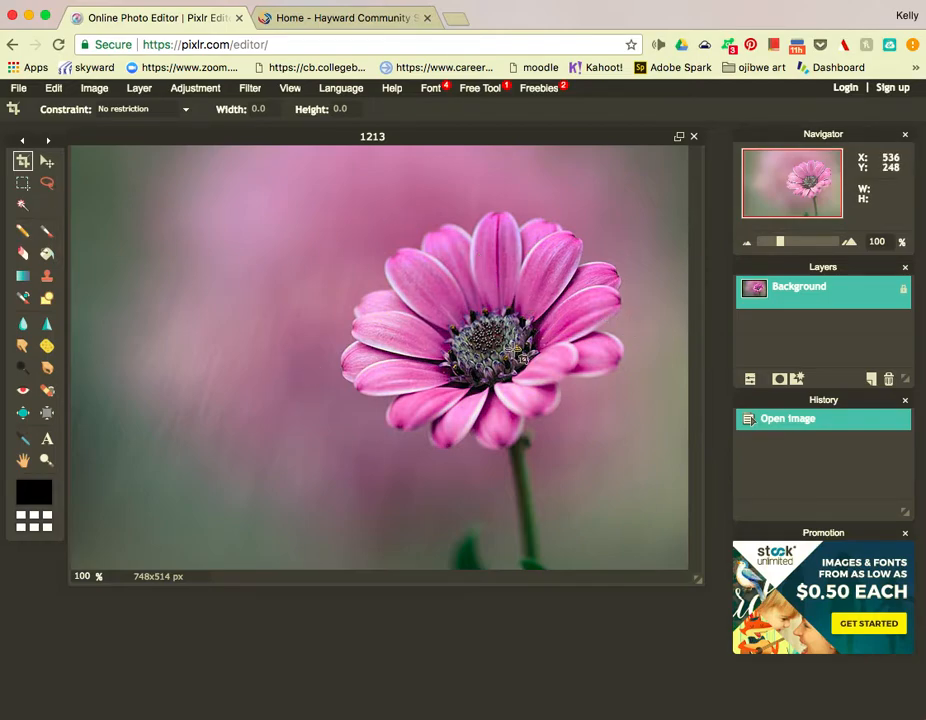
pyautogui.click(139, 88)
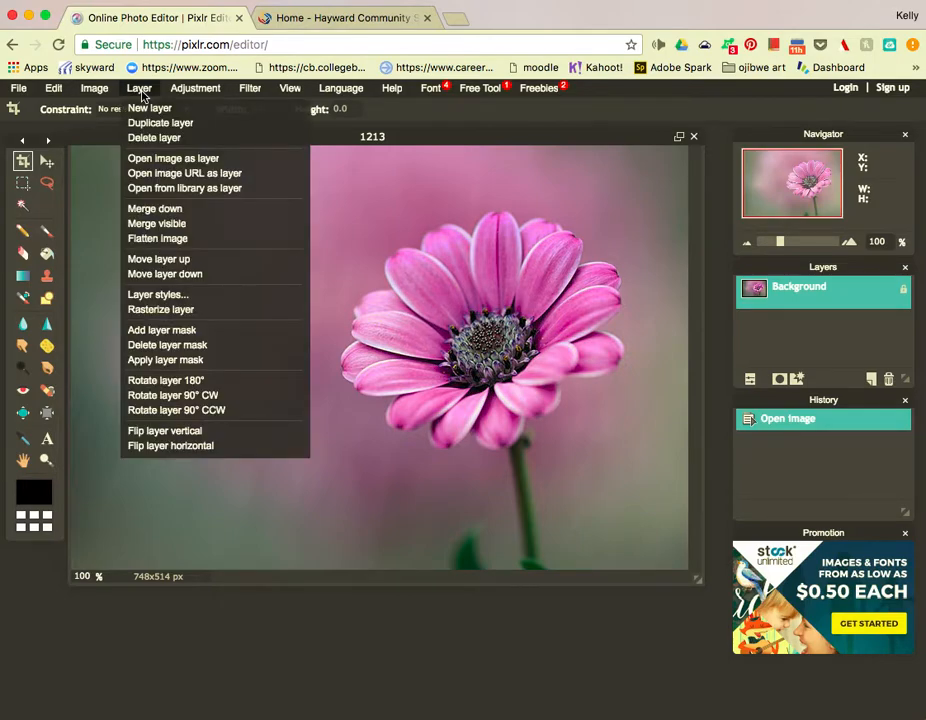
# Add the pen-drawing photo 101_6953.JPG as Layer 1 above the daisy background.
pyautogui.click(156, 166)
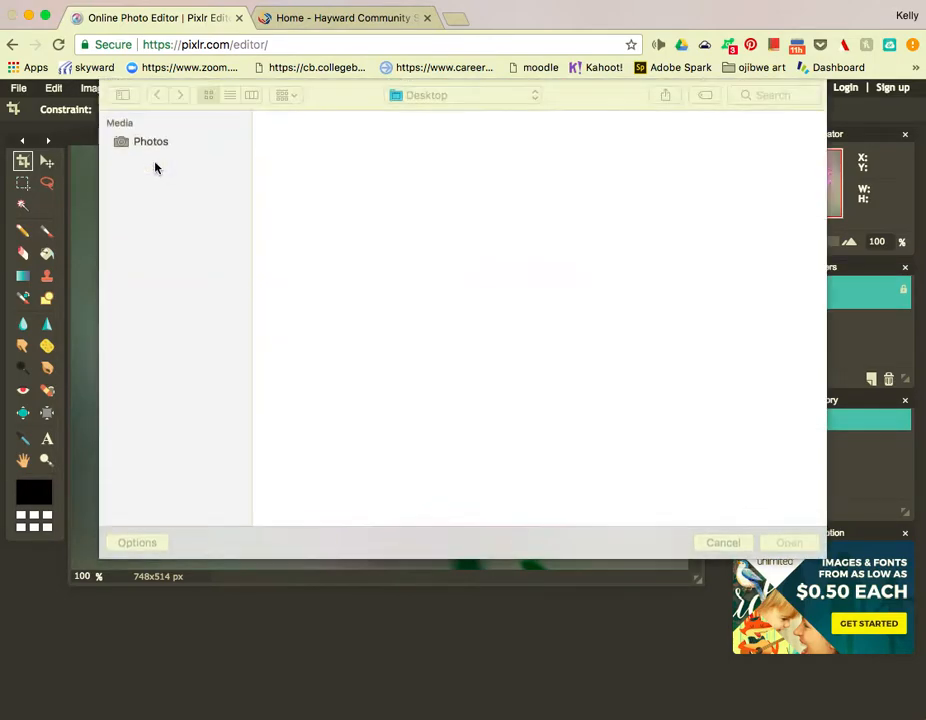
pyautogui.scroll(-1, 500, 289)
pyautogui.doubleClick(402, 364)
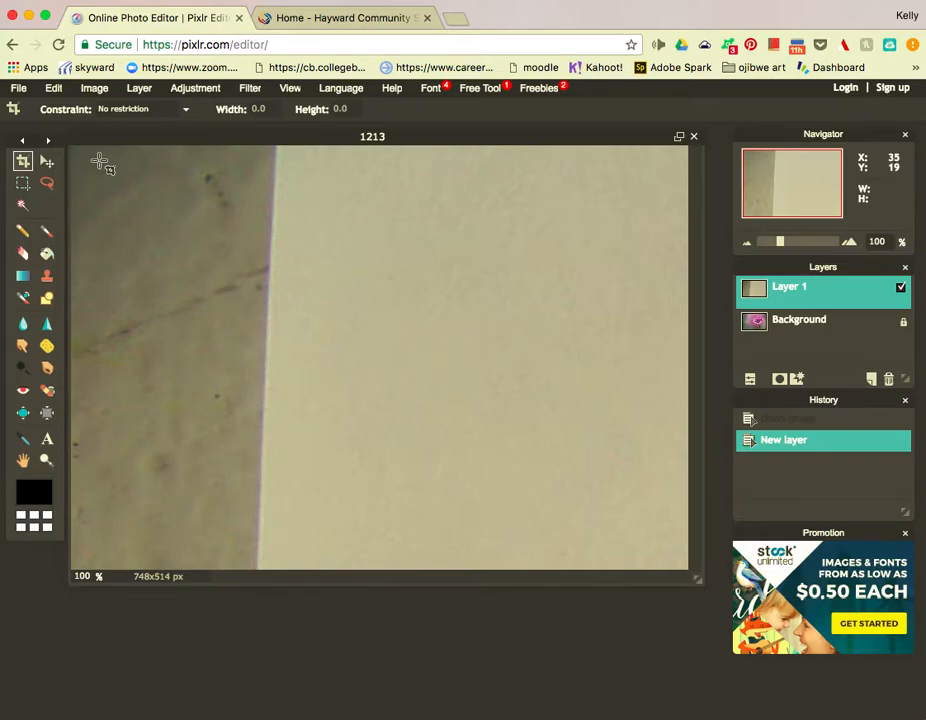
pyautogui.click(55, 90)
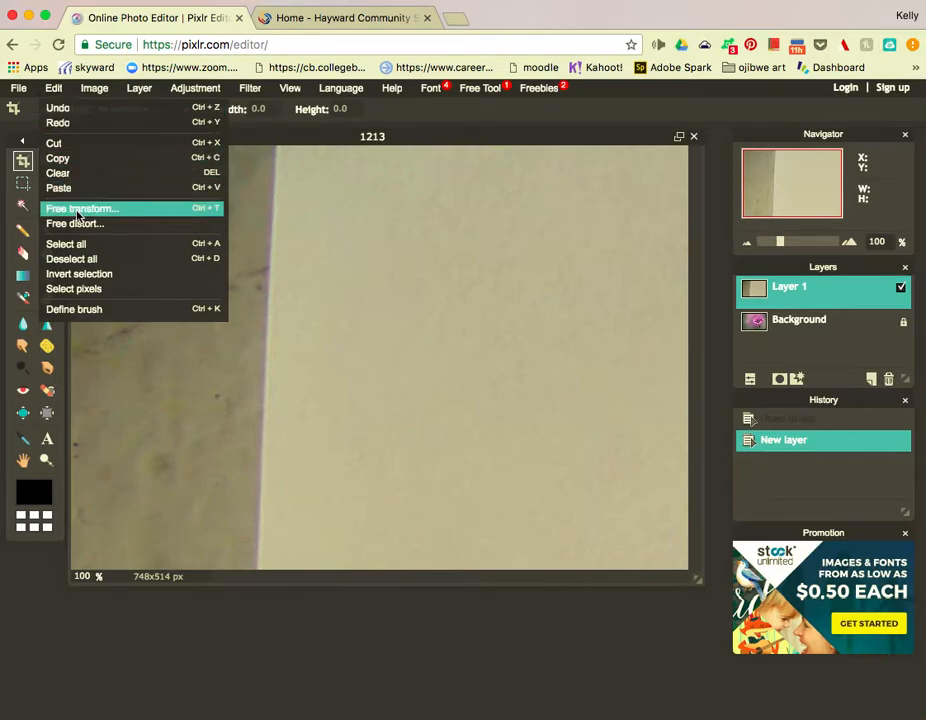
# Free-transform the drawing layer smaller and reposition it so the whole bee fits, then apply.
pyautogui.click(79, 209)
pyautogui.moveTo(70, 145); pyautogui.dragTo(374, 434)
pyautogui.moveTo(471, 525); pyautogui.dragTo(142, 177)
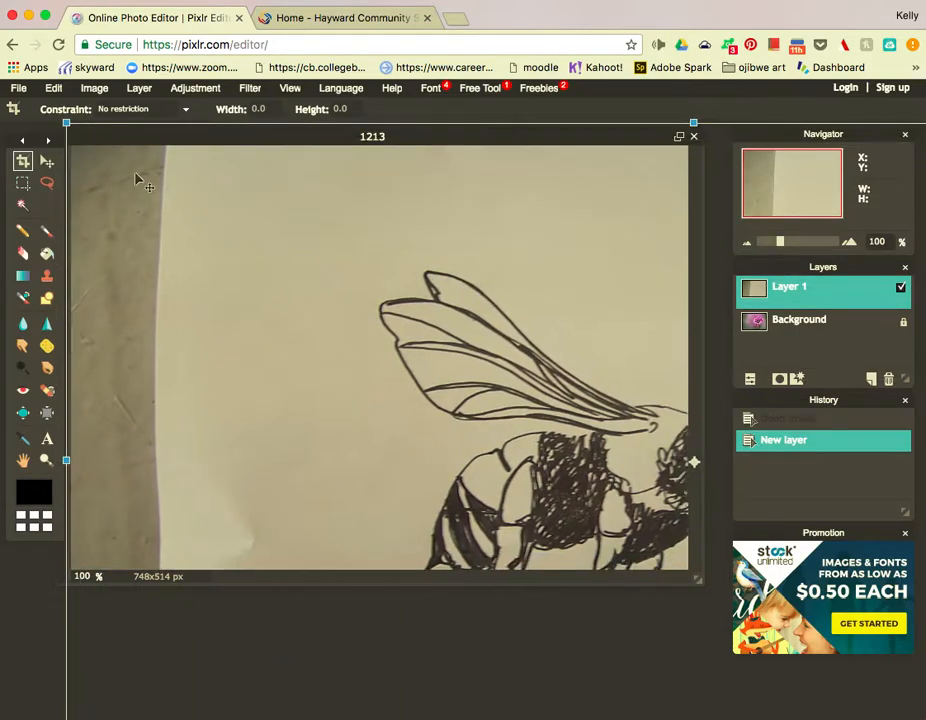
pyautogui.moveTo(68, 118); pyautogui.dragTo(408, 376)
pyautogui.moveTo(513, 438); pyautogui.dragTo(181, 298)
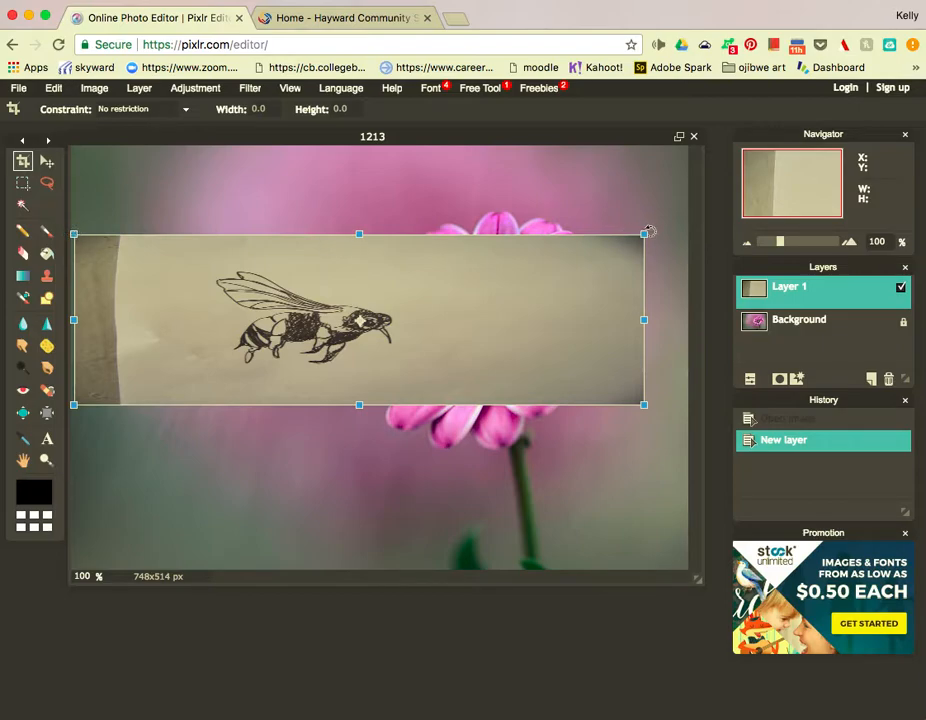
pyautogui.moveTo(643, 233); pyautogui.dragTo(617, 139)
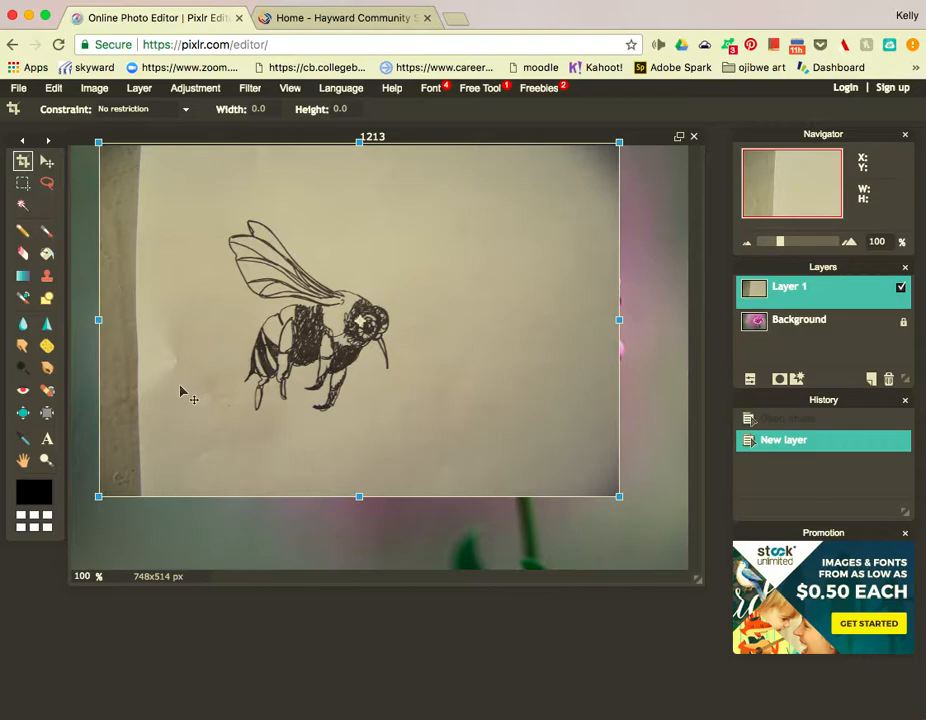
pyautogui.click(26, 207)
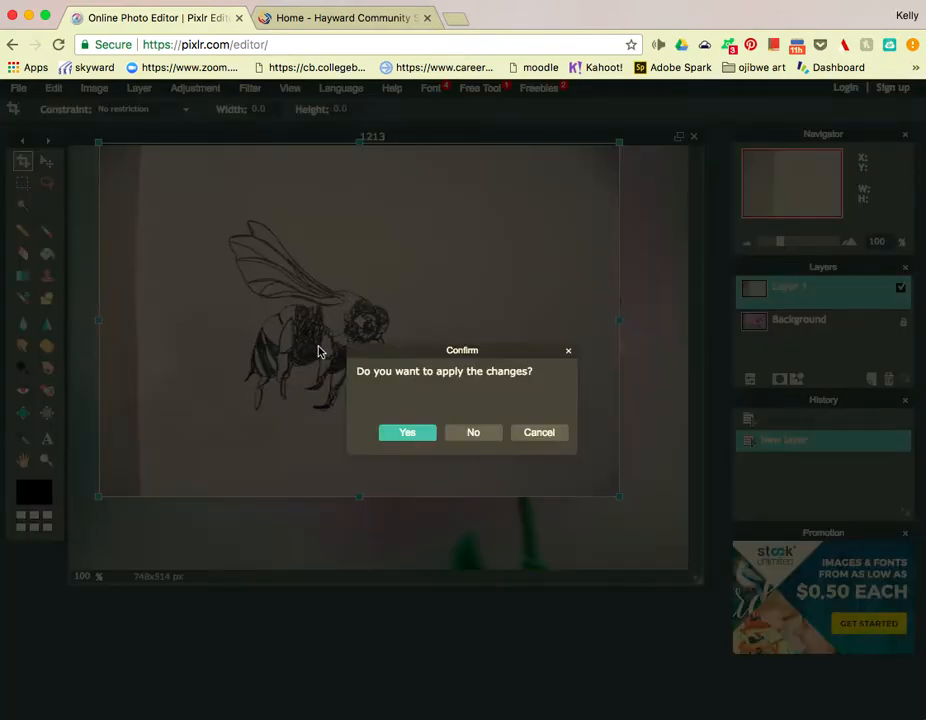
pyautogui.click(420, 436)
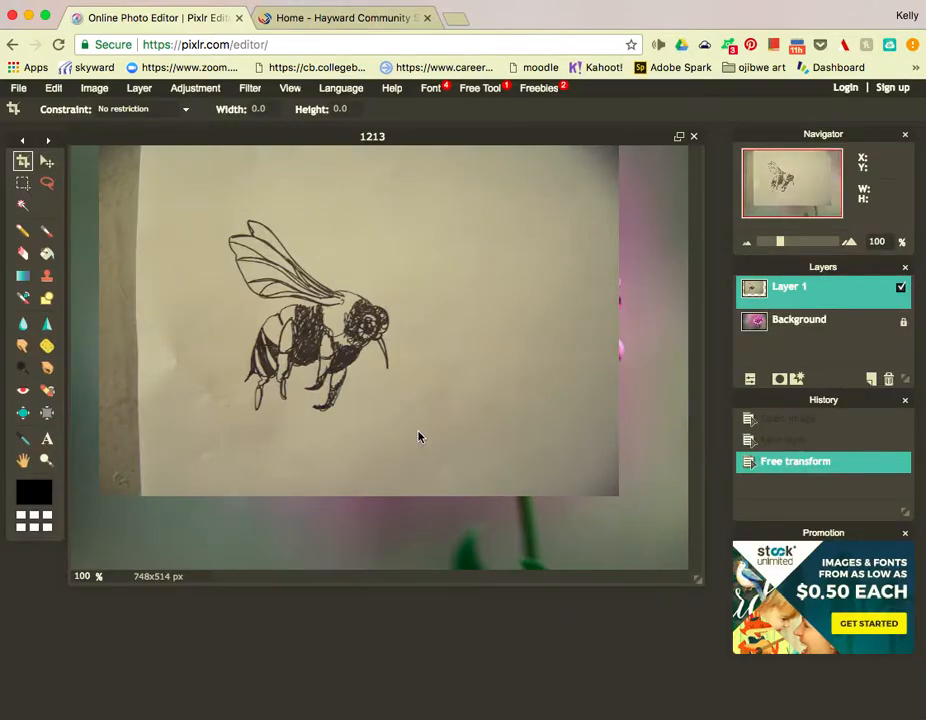
# Marquee-select and delete the paper to the right and left of the bee.
pyautogui.click(23, 183)
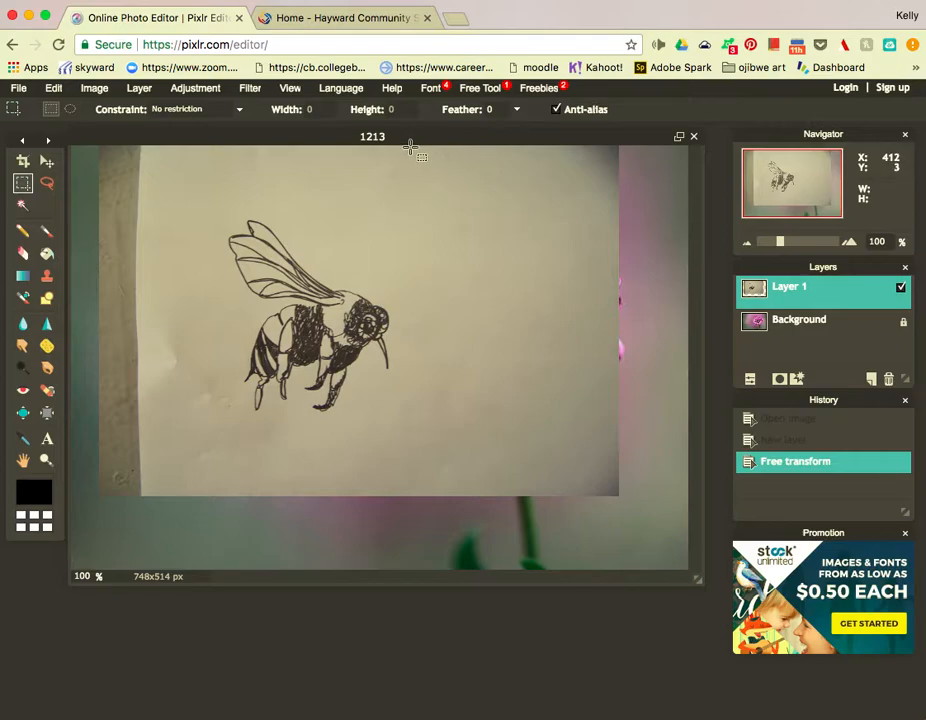
pyautogui.moveTo(410, 148); pyautogui.dragTo(648, 522)
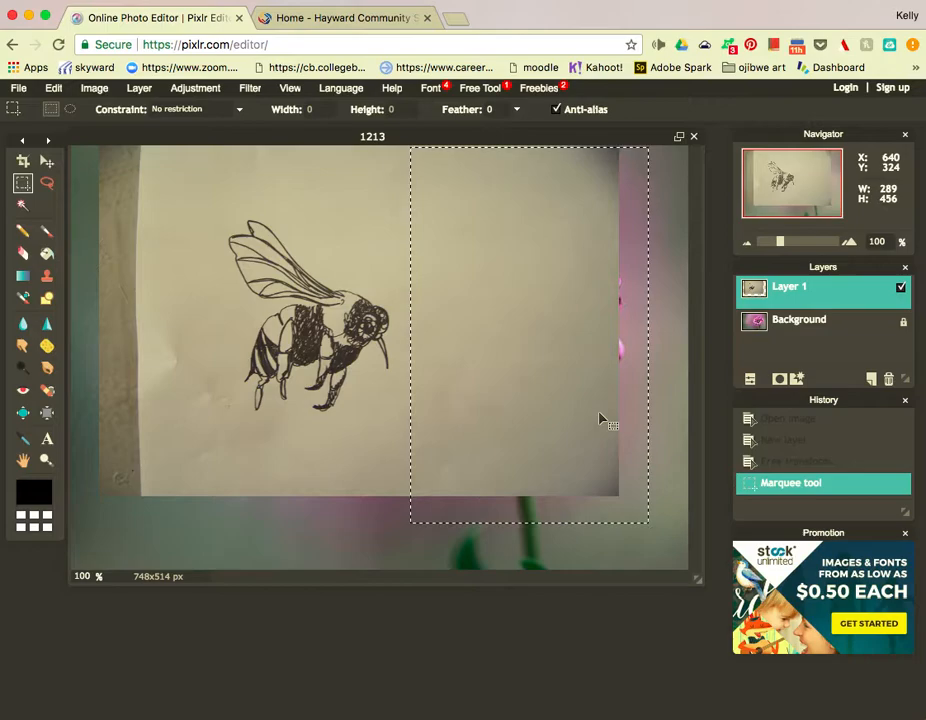
pyautogui.press('Delete')
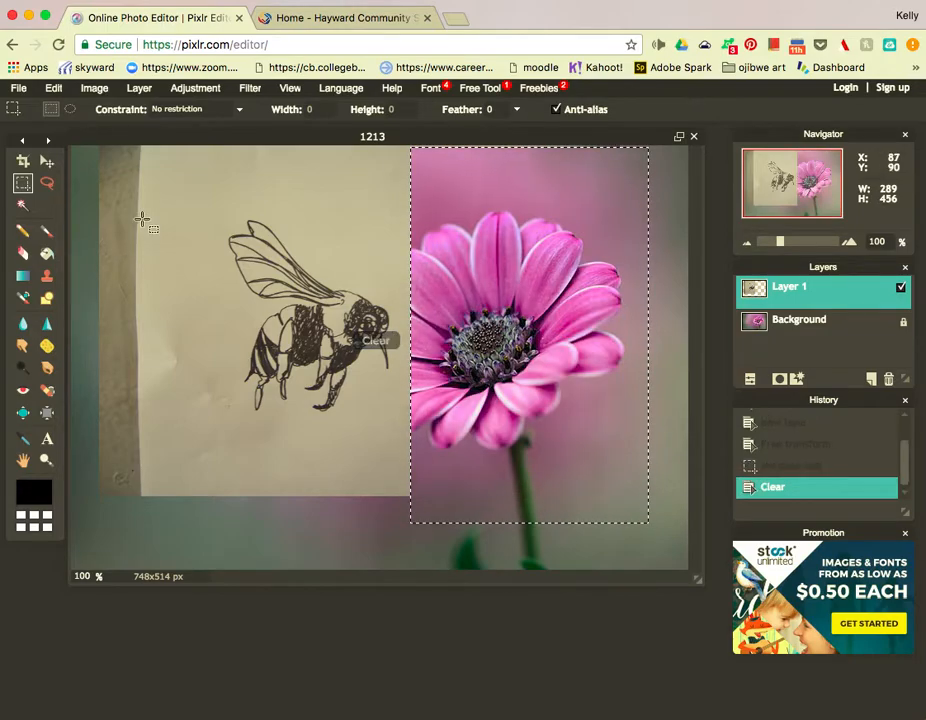
pyautogui.moveTo(87, 148); pyautogui.dragTo(225, 511)
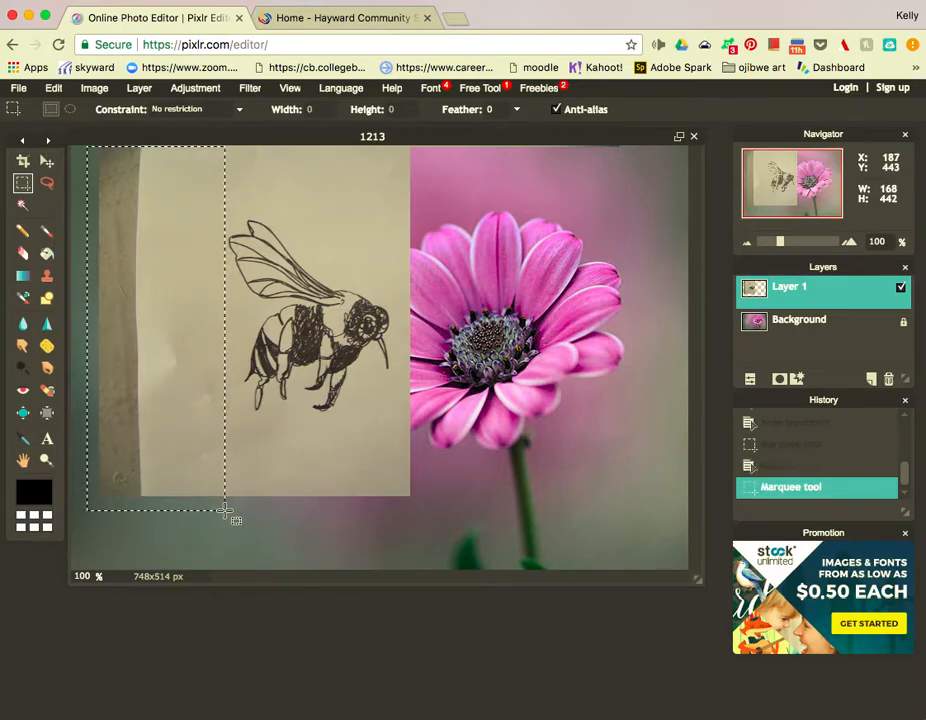
pyautogui.press('Delete')
# Deselect, then clear the paper margins above and below the bee.
pyautogui.click(240, 158)
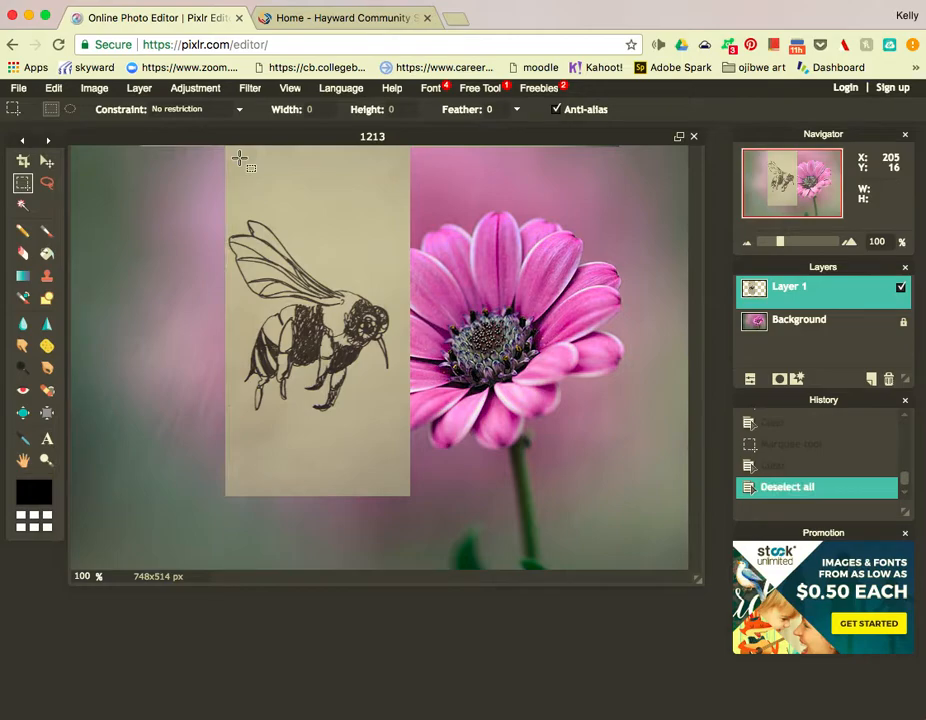
pyautogui.moveTo(219, 147); pyautogui.dragTo(440, 213)
pyautogui.press('Delete')
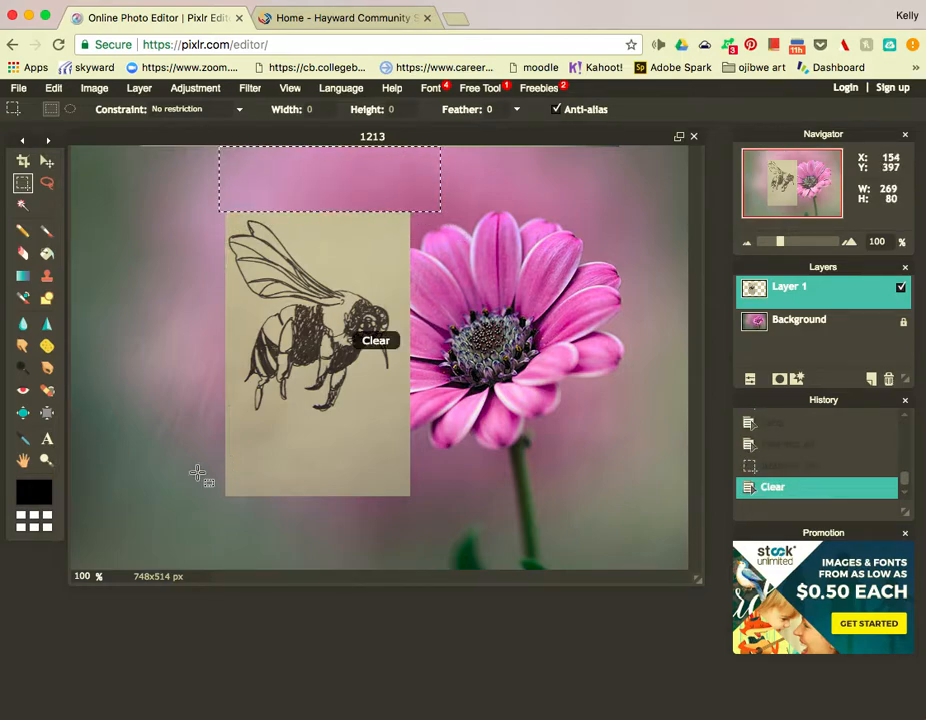
pyautogui.moveTo(212, 415); pyautogui.dragTo(456, 516)
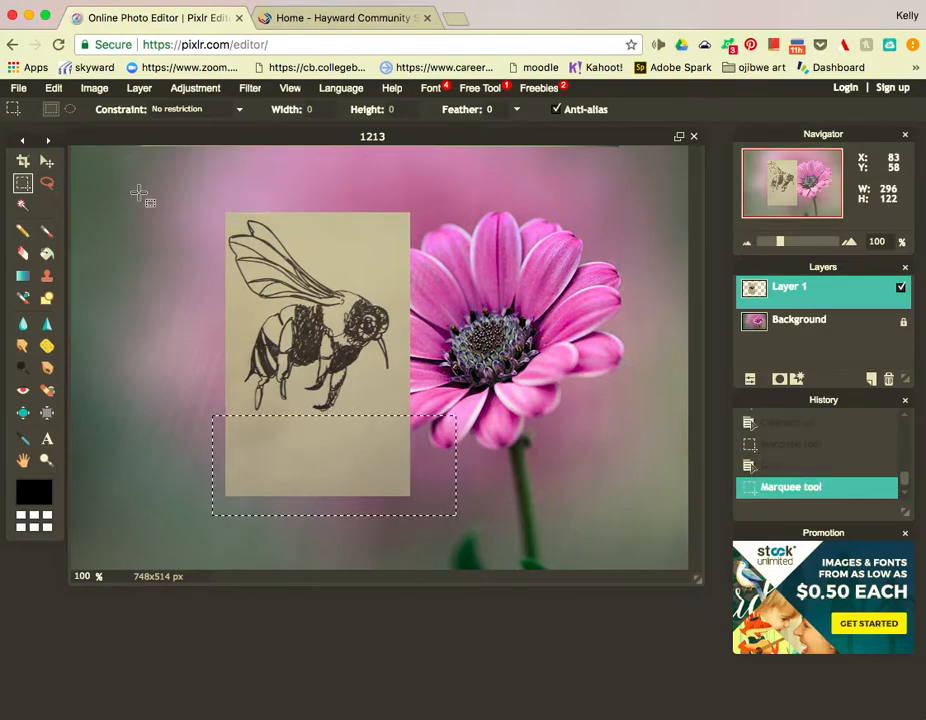
pyautogui.press('Delete')
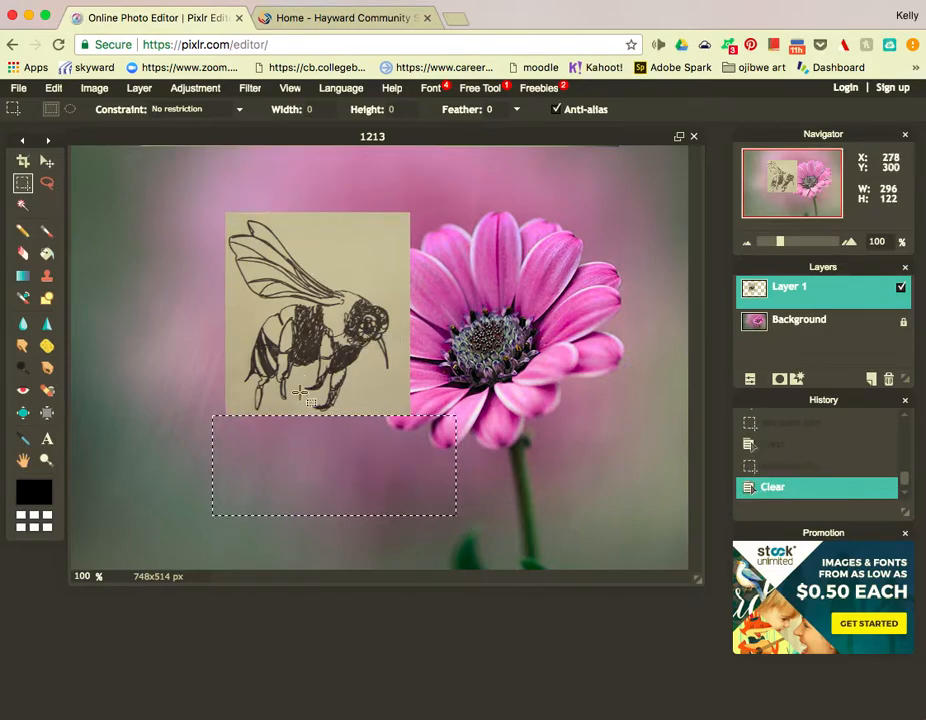
# Raise the drawing's brightness with Brightness & Contrast and drop the leftover selection.
pyautogui.click(196, 89)
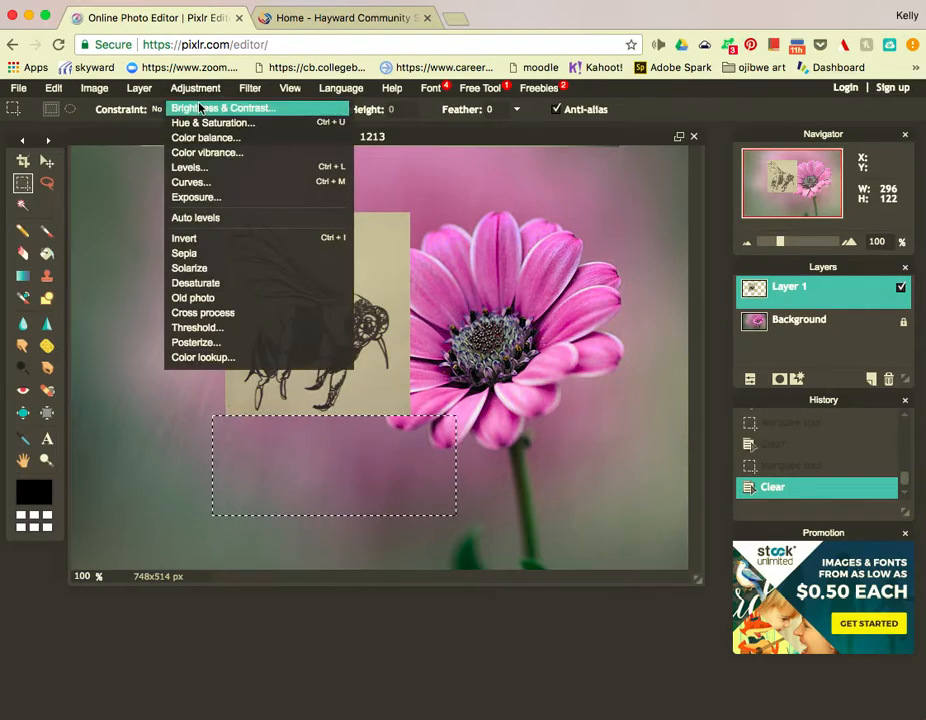
pyautogui.click(200, 108)
pyautogui.moveTo(462, 375); pyautogui.dragTo(481, 375)
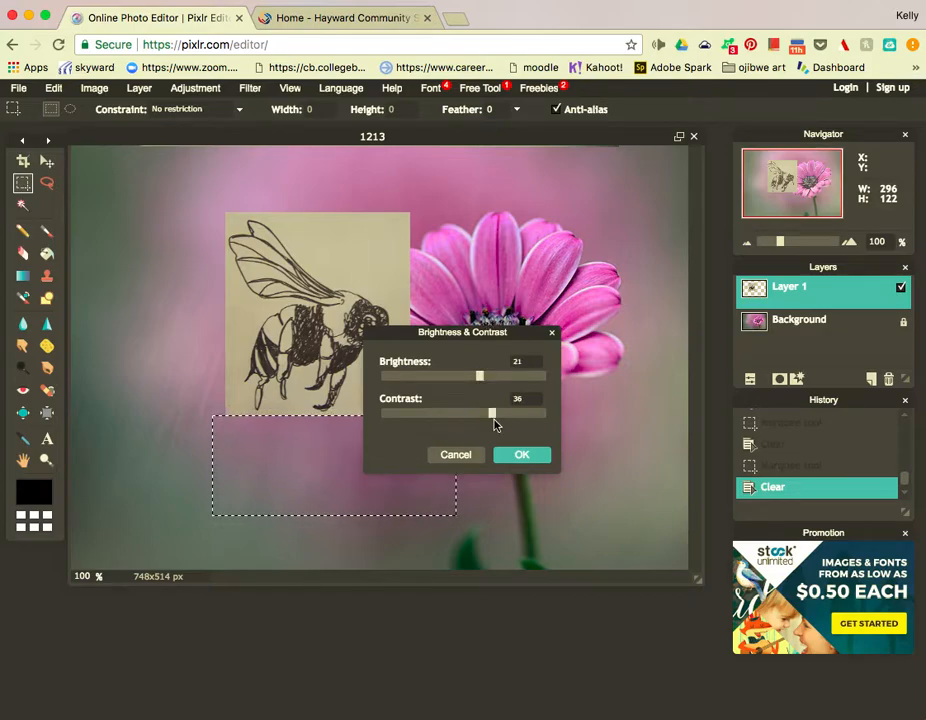
pyautogui.click(521, 456)
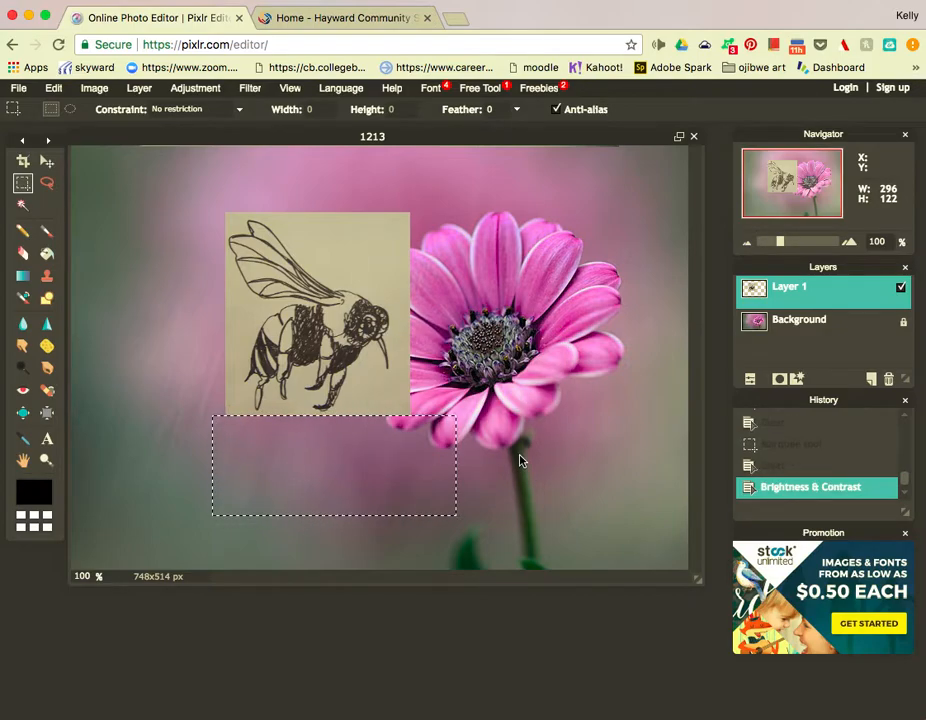
pyautogui.click(46, 164)
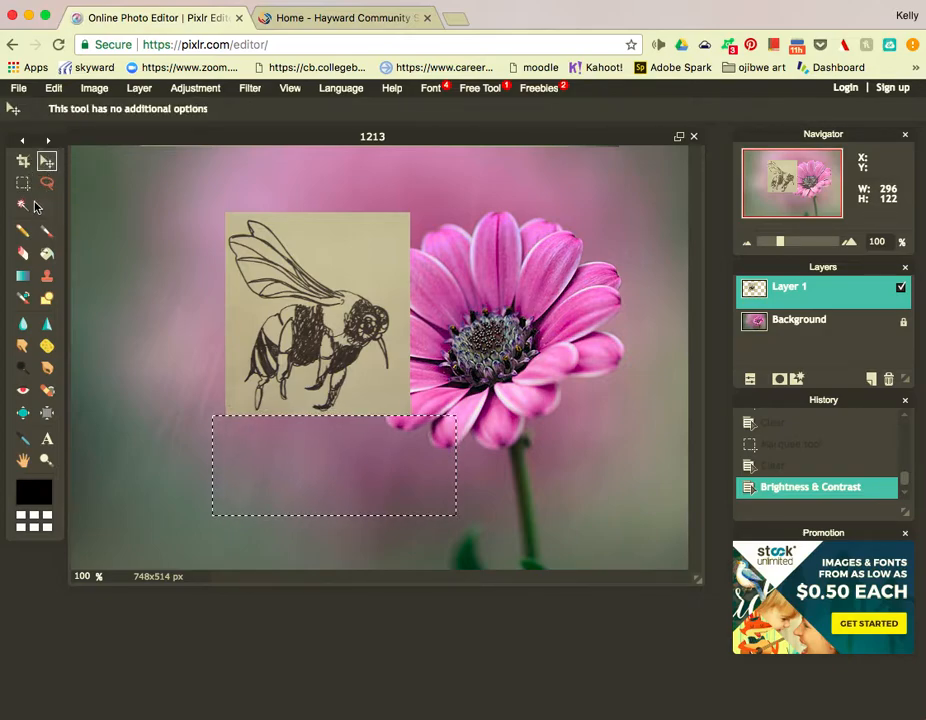
pyautogui.click(22, 183)
pyautogui.click(186, 303)
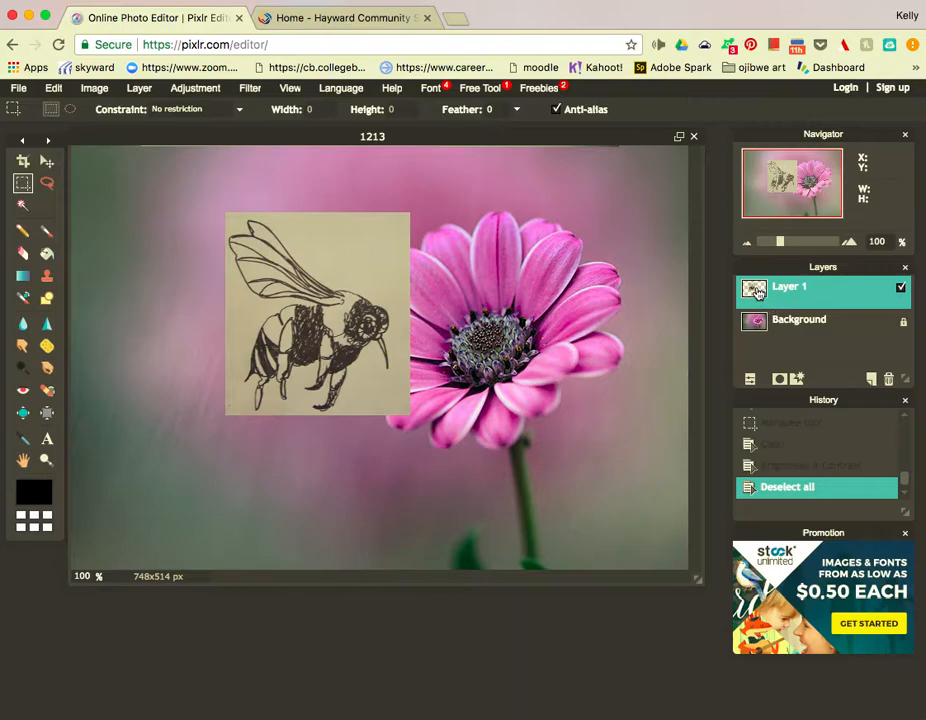
# Reapply Brightness & Contrast at brightness 6 and contrast 68 to whiten paper and darken lines.
pyautogui.click(205, 90)
pyautogui.click(213, 108)
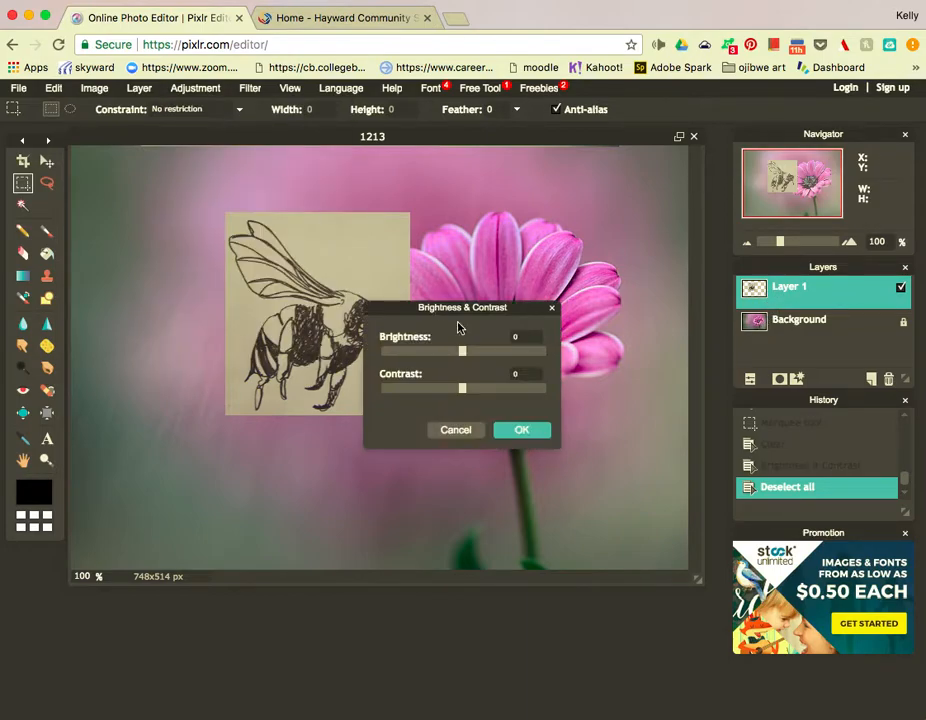
pyautogui.moveTo(466, 356)
pyautogui.mouseDown()
pyautogui.moveTo(492, 358)
pyautogui.moveTo(501, 392)
pyautogui.moveTo(467, 358)
pyautogui.mouseUp()
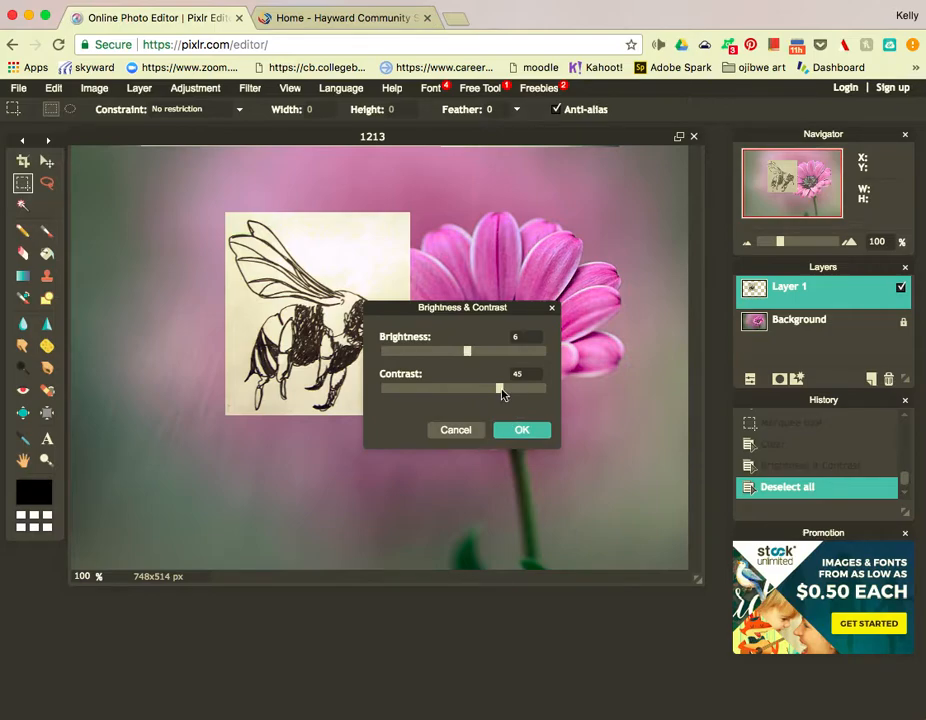
pyautogui.moveTo(502, 395); pyautogui.dragTo(512, 395)
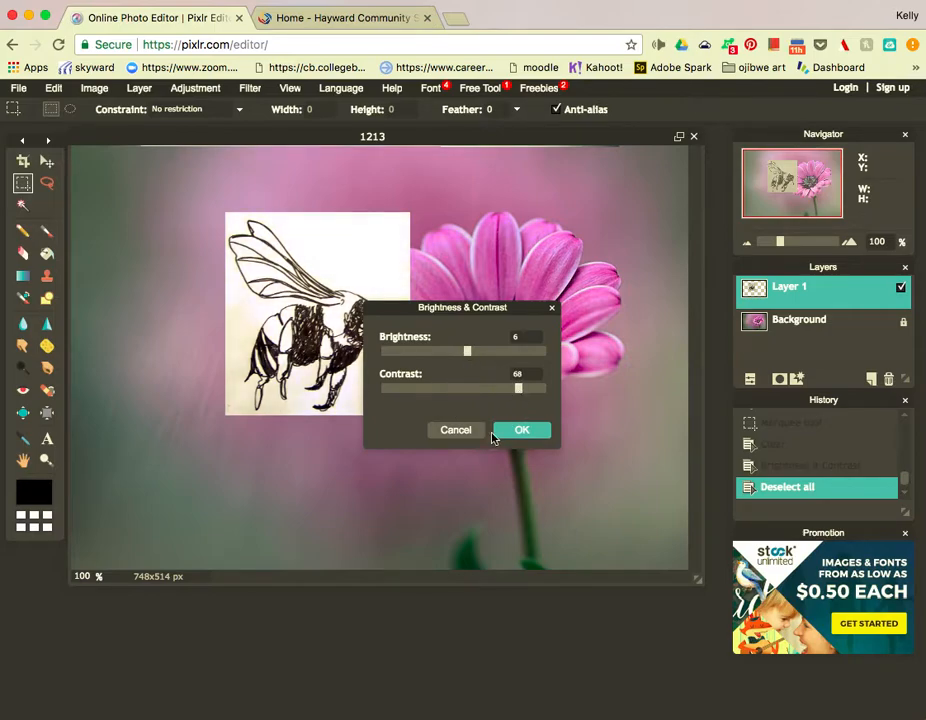
pyautogui.click(526, 430)
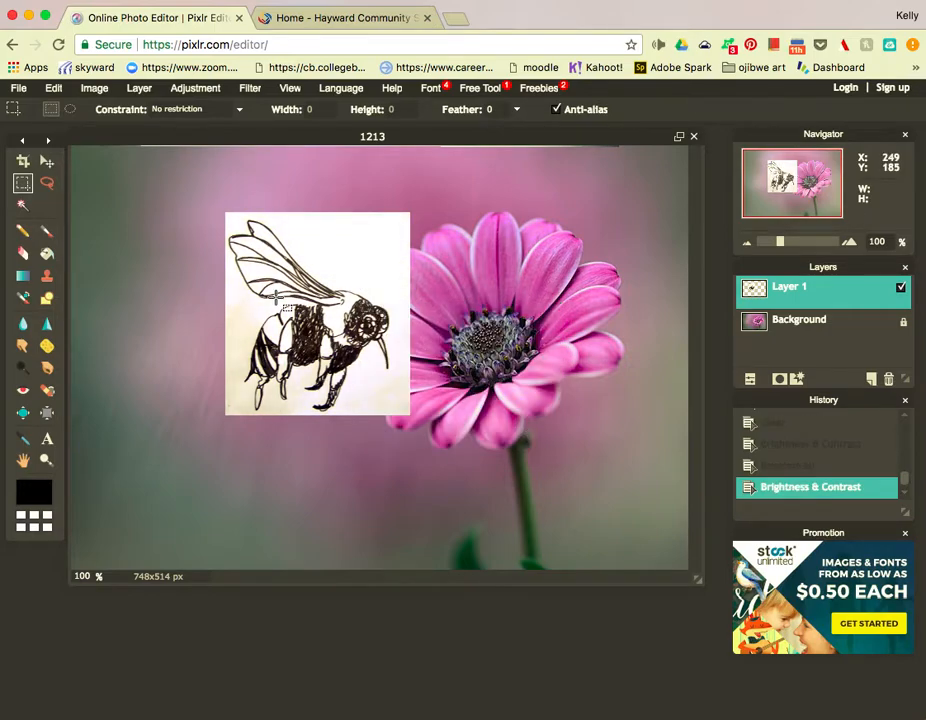
# Magic Wand-select and delete the white paper around the bee, plus the lower-left leftover patch.
pyautogui.click(23, 206)
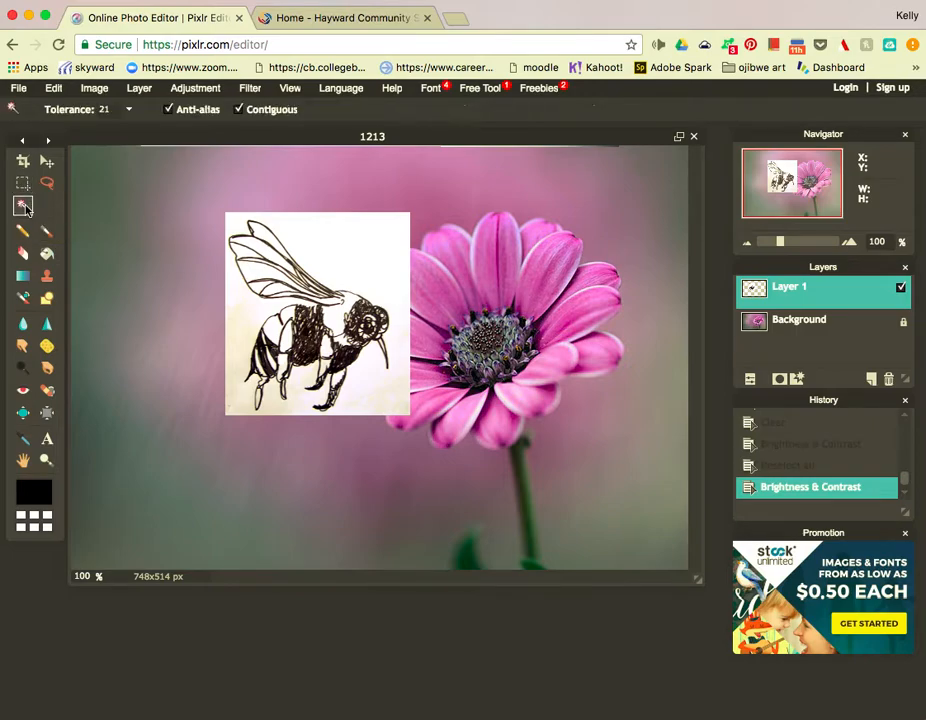
pyautogui.click(354, 249)
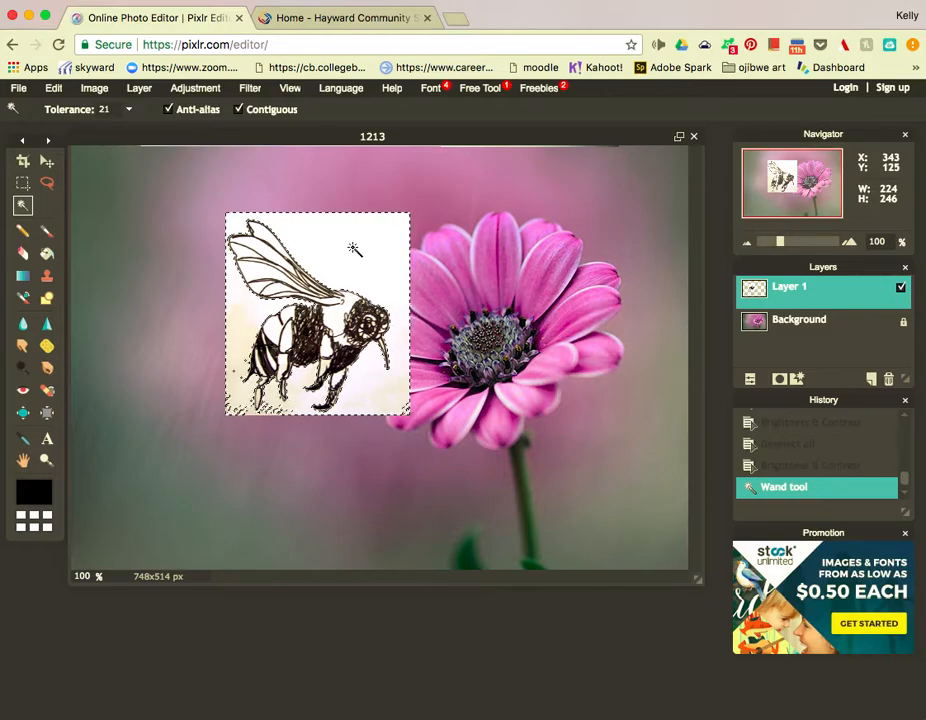
pyautogui.press('Delete')
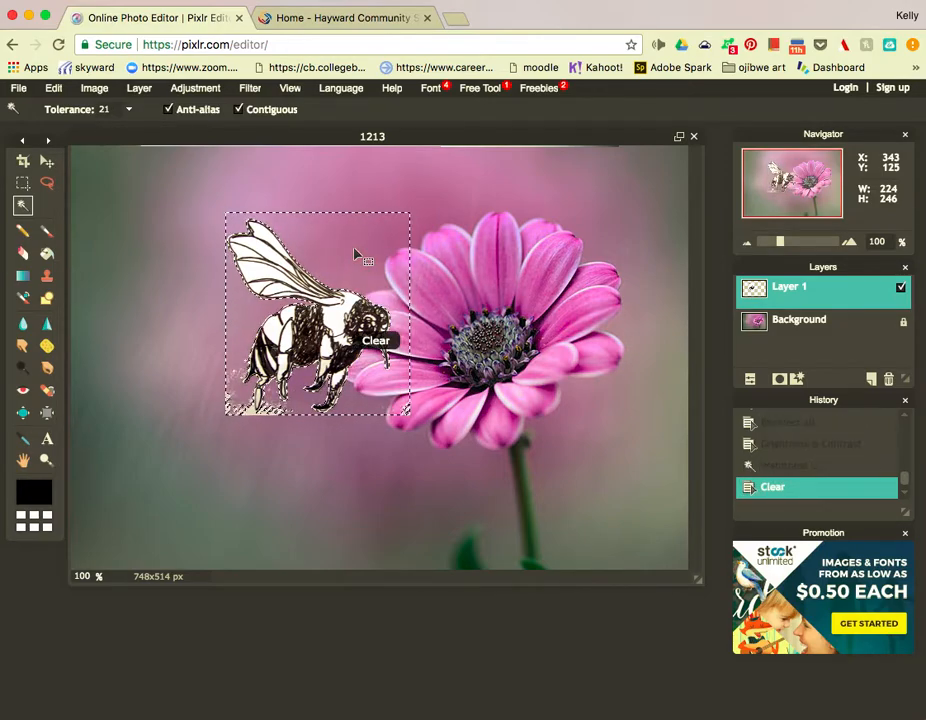
pyautogui.click(252, 413)
pyautogui.press('Delete')
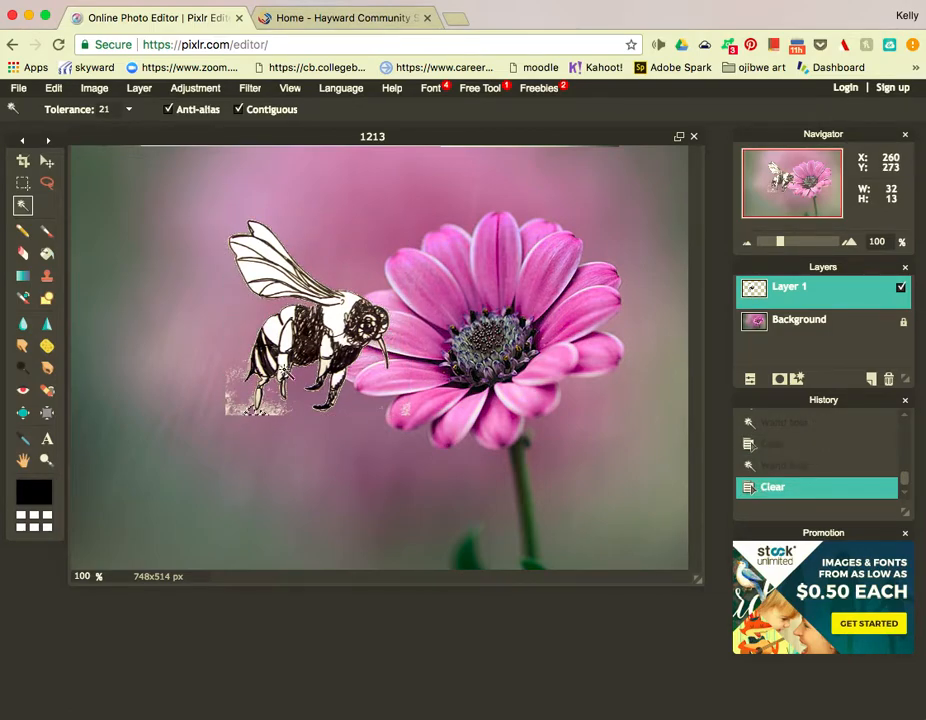
# Set the Eraser to a hard 50 brush at diameter 71 and erase scraps near the bee's tail.
pyautogui.click(25, 254)
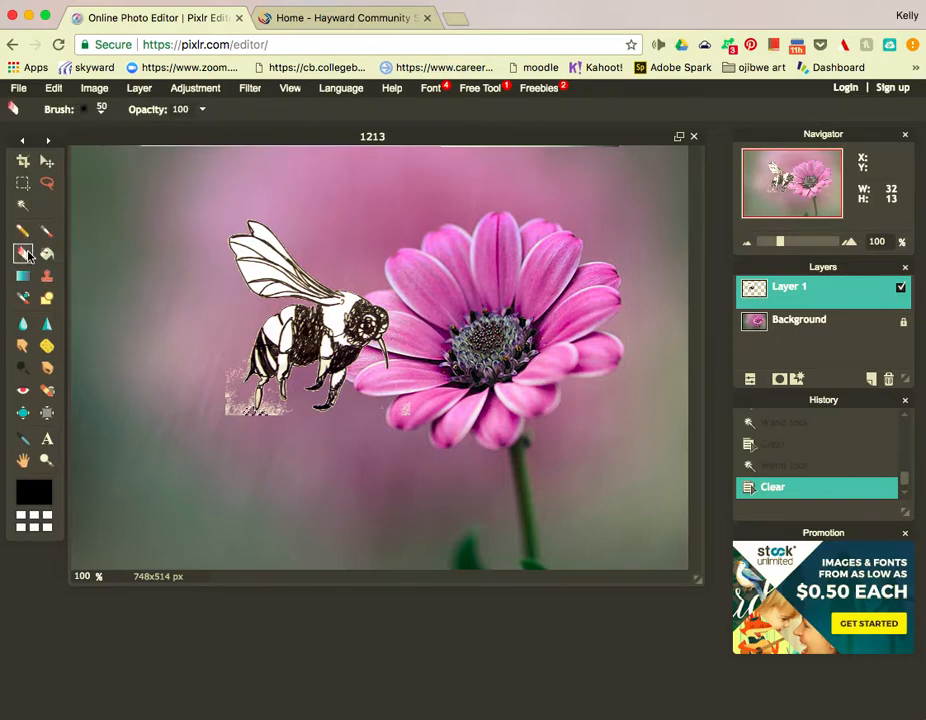
pyautogui.click(100, 110)
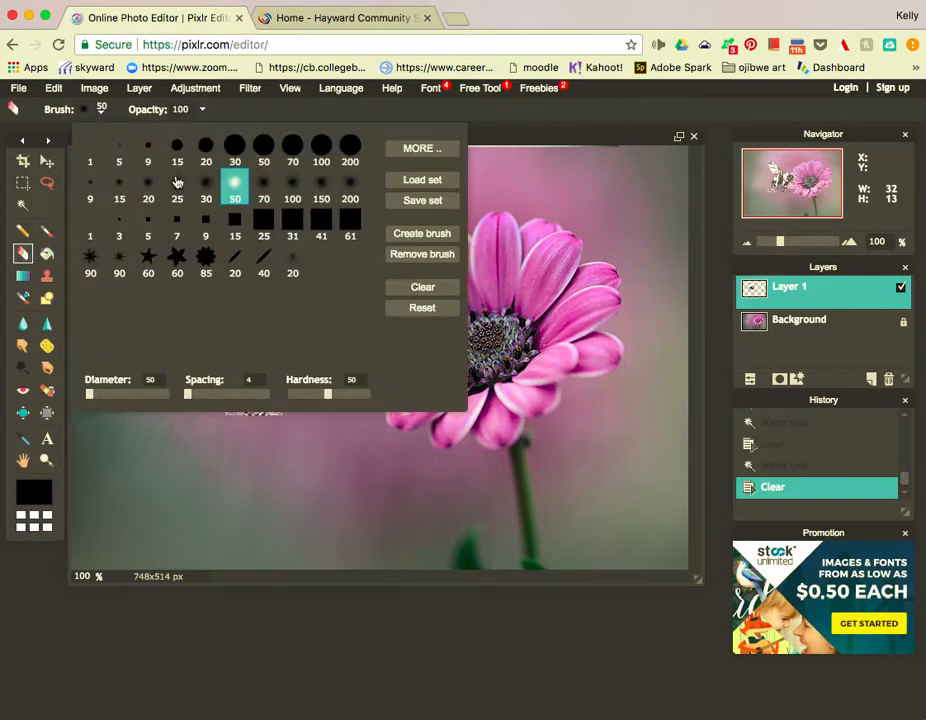
pyautogui.click(263, 150)
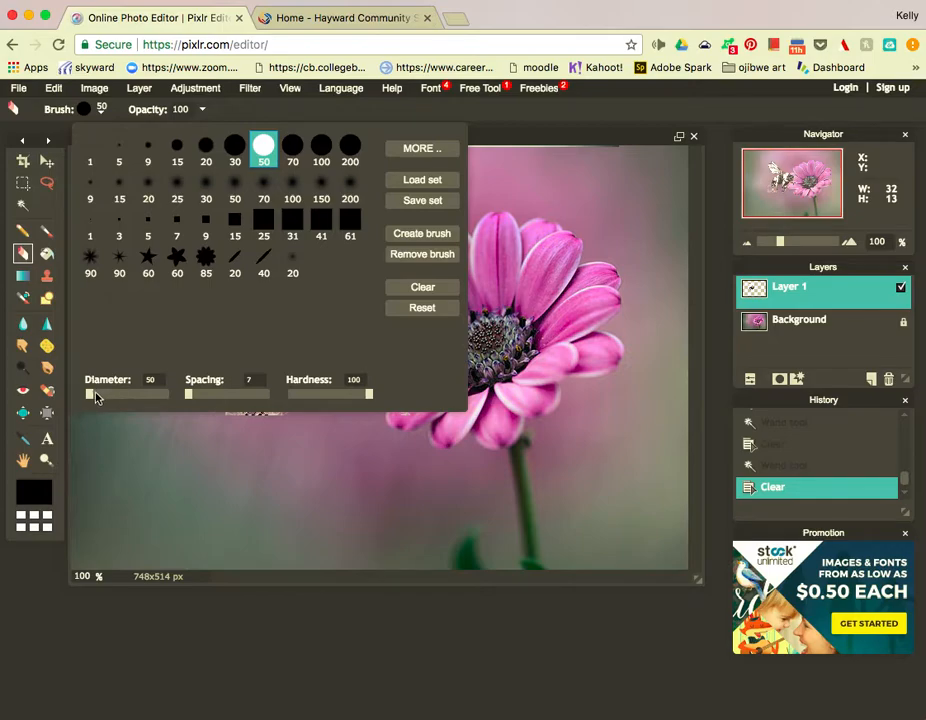
pyautogui.moveTo(125, 395)
pyautogui.mouseDown()
pyautogui.moveTo(107, 407)
pyautogui.moveTo(88, 398)
pyautogui.mouseUp()
pyautogui.click(154, 467)
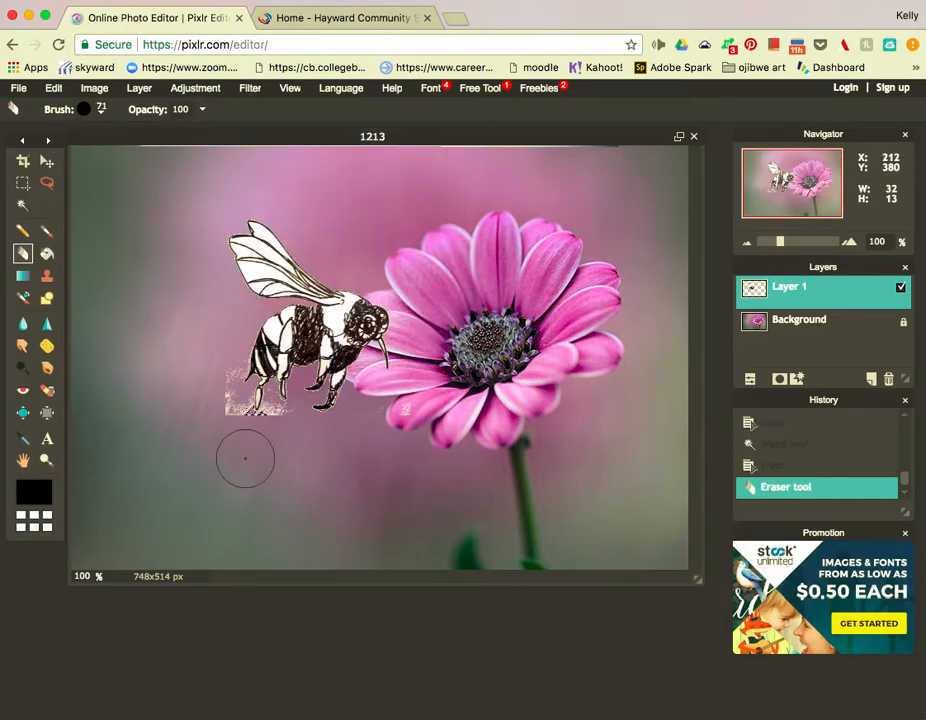
pyautogui.click(218, 410)
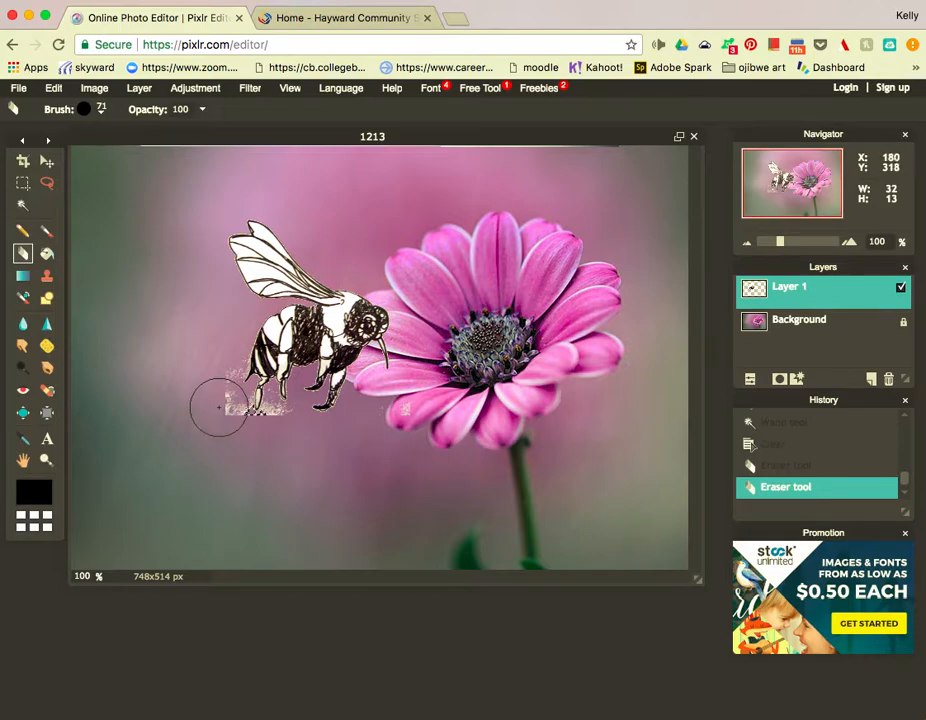
# Deselect all and erase the remaining paper scraps below the bee.
pyautogui.click(22, 183)
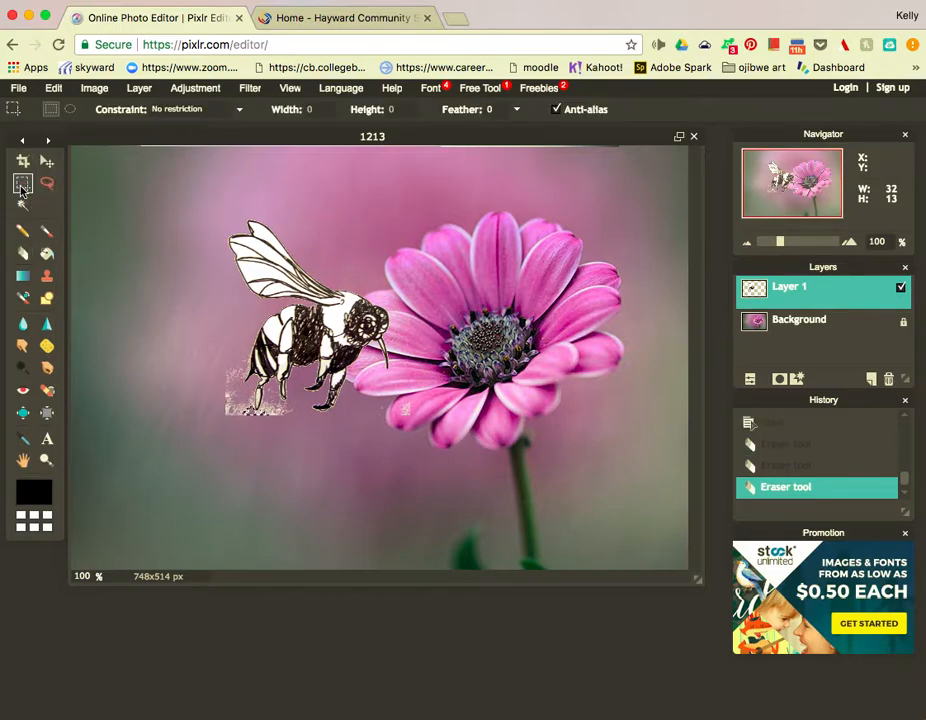
pyautogui.click(210, 377)
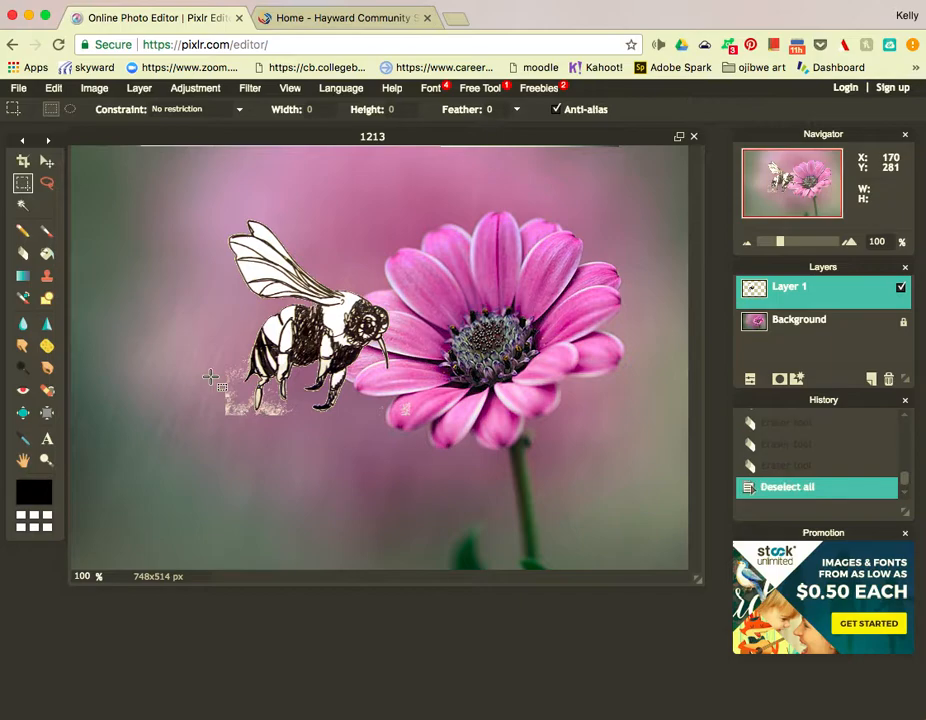
pyautogui.click(22, 252)
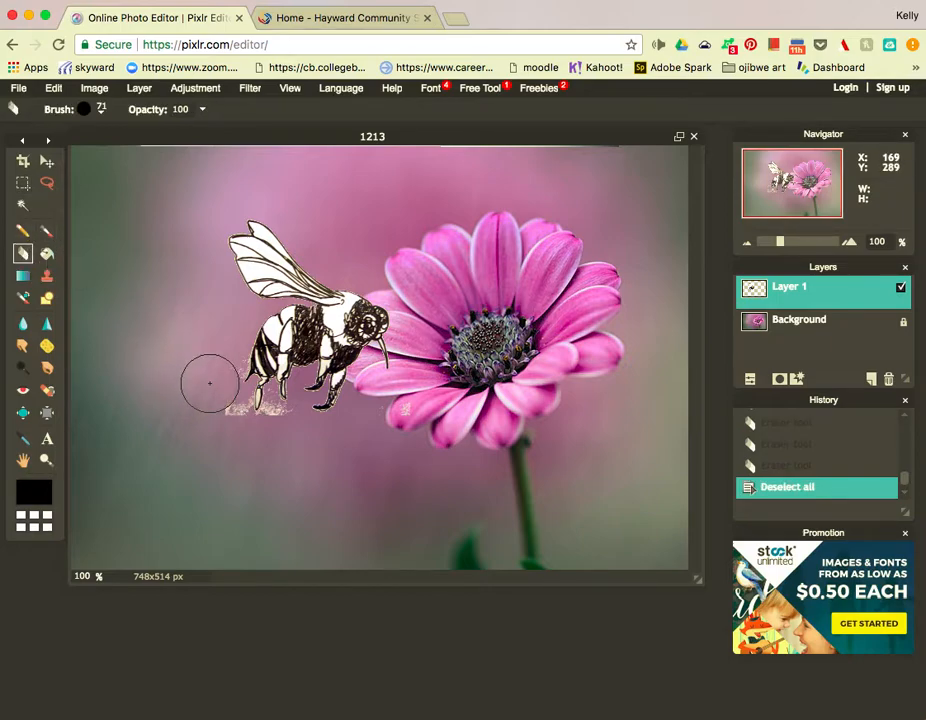
pyautogui.doubleClick(224, 415)
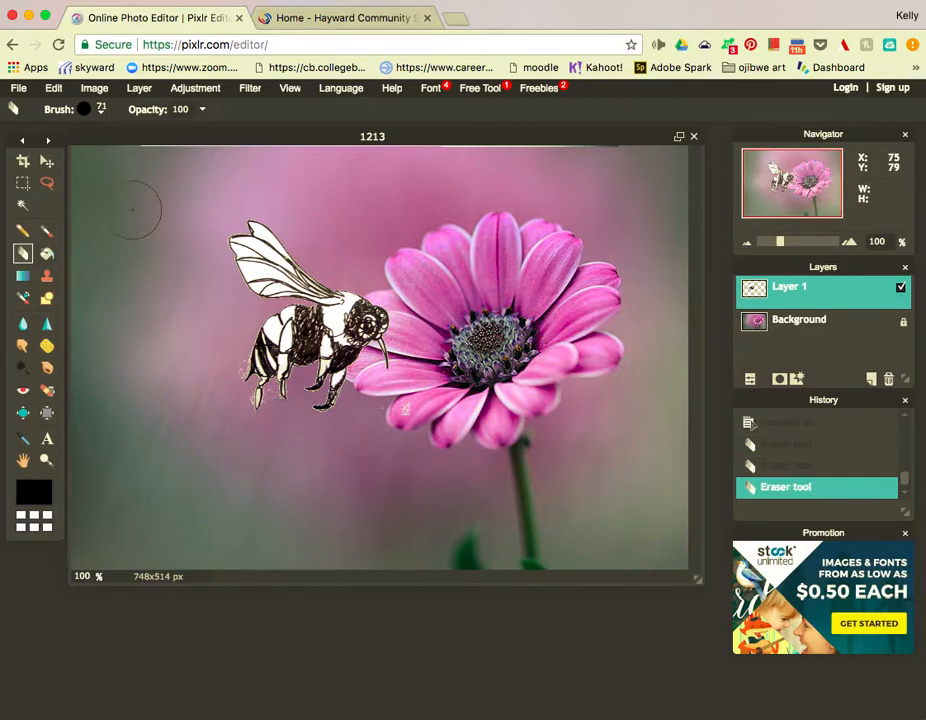
pyautogui.click(47, 185)
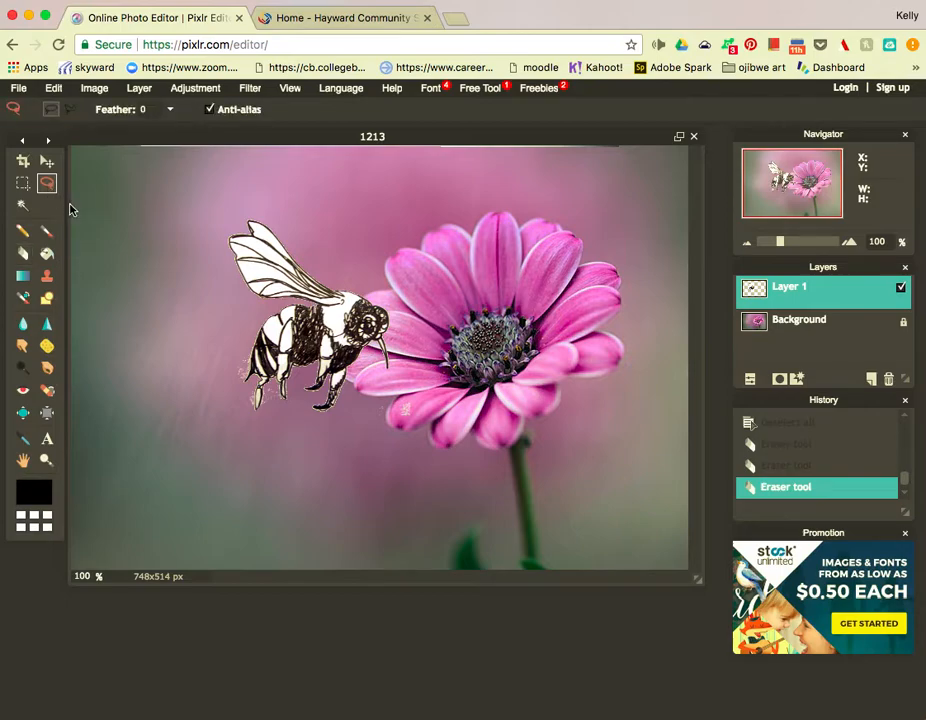
# Polygon-lasso the area around the bee's lower-left legs, delete the marks inside, and deselect.
pyautogui.click(70, 112)
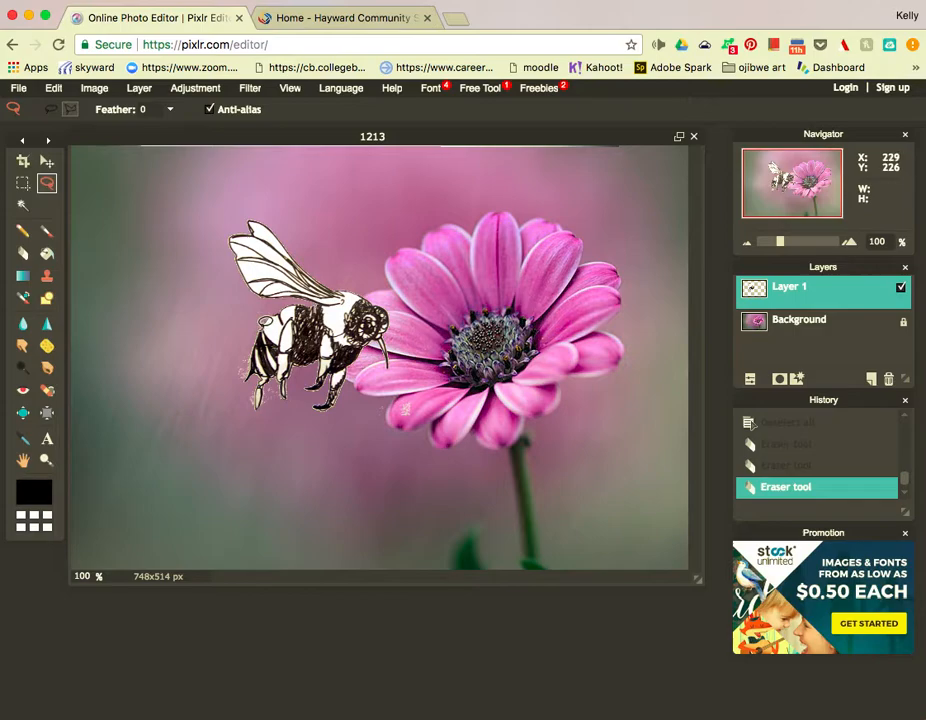
pyautogui.click(255, 351)
pyautogui.click(283, 452)
pyautogui.click(243, 454)
pyautogui.click(225, 423)
pyautogui.click(216, 387)
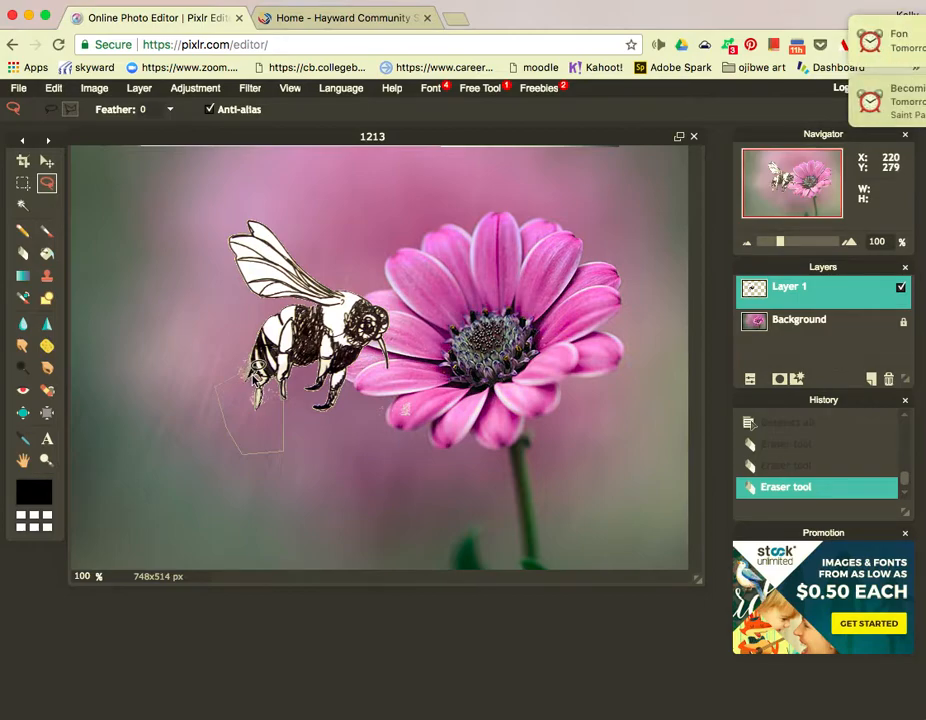
pyautogui.click(254, 375)
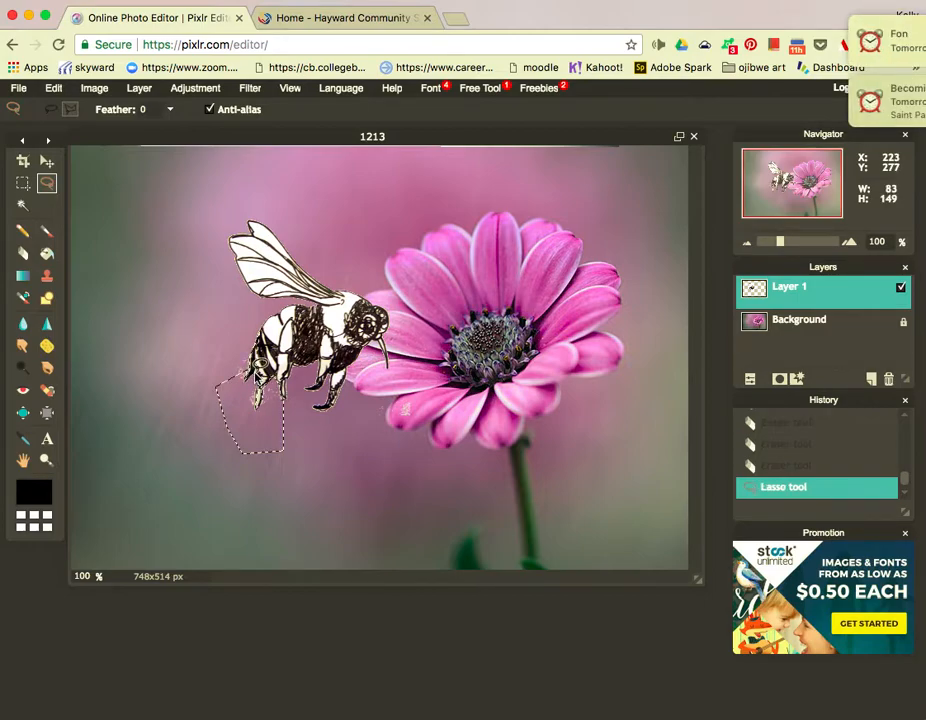
pyautogui.press('Delete')
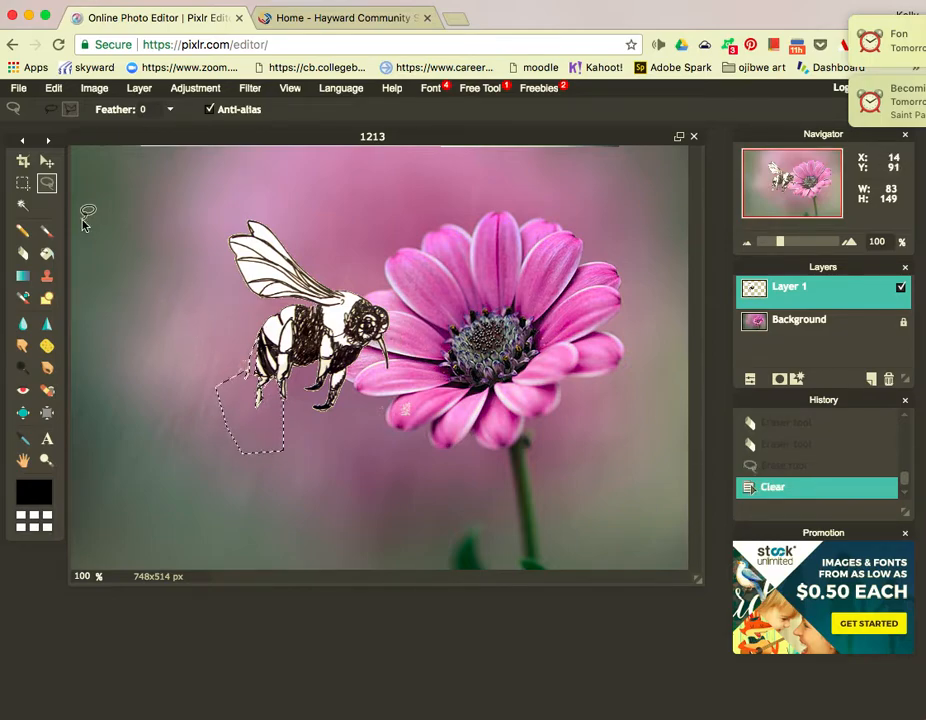
pyautogui.click(24, 184)
pyautogui.click(135, 304)
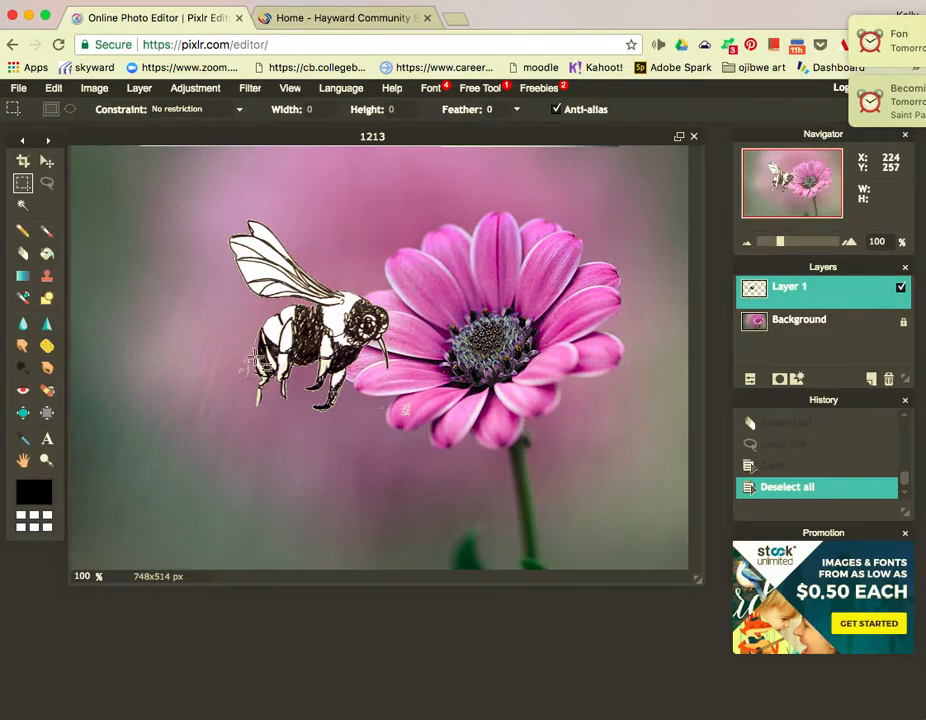
# Undo the deselection, delete the marks inside the restored lasso outline, and deselect again.
pyautogui.click(53, 88)
pyautogui.click(60, 109)
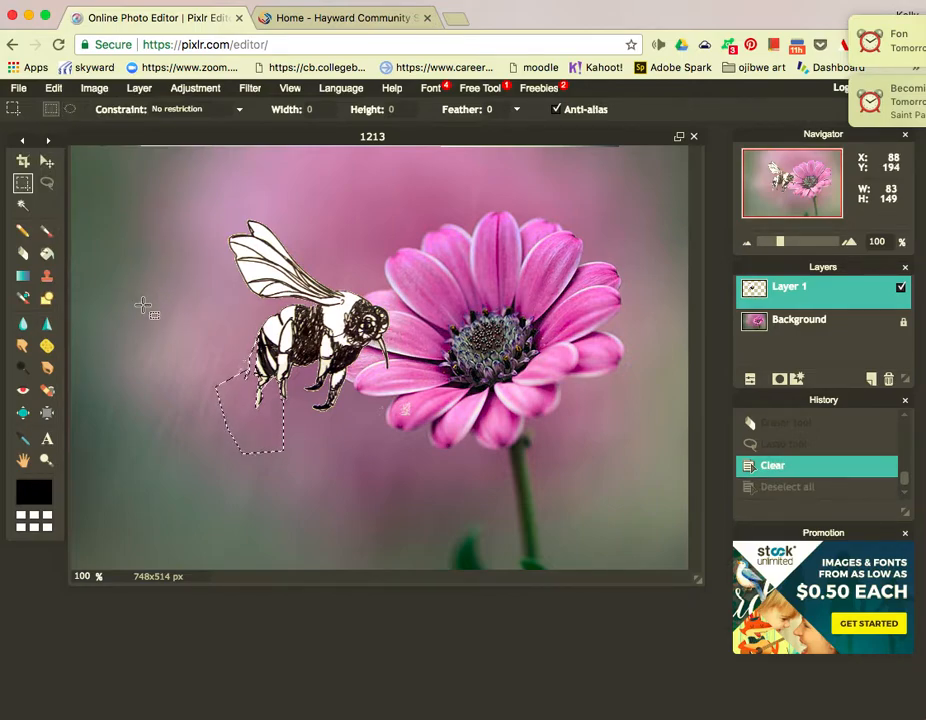
pyautogui.press('Delete')
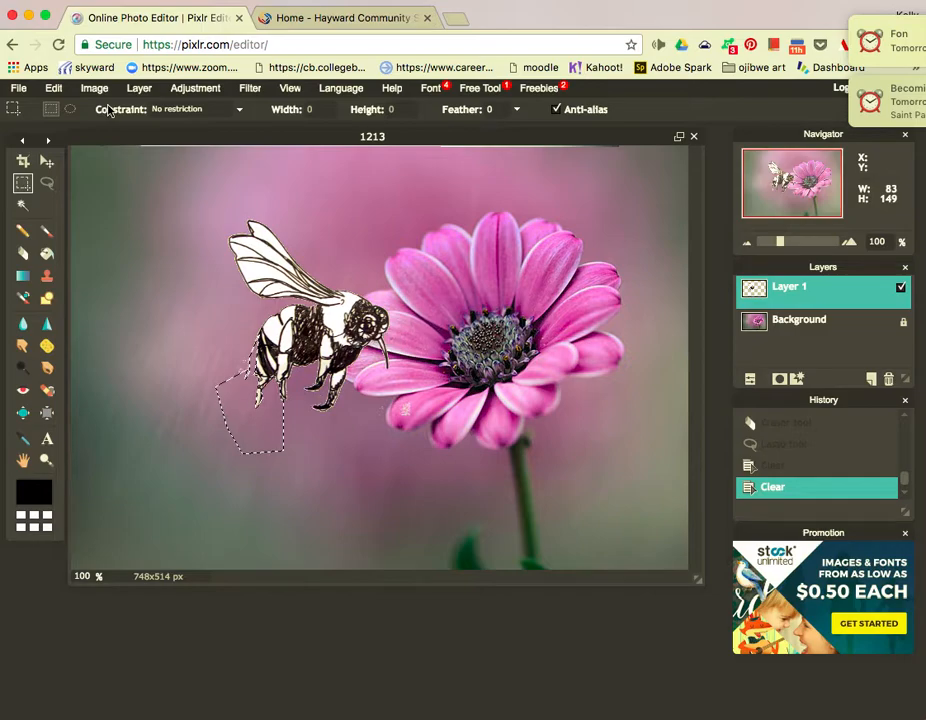
pyautogui.click(62, 92)
pyautogui.click(65, 123)
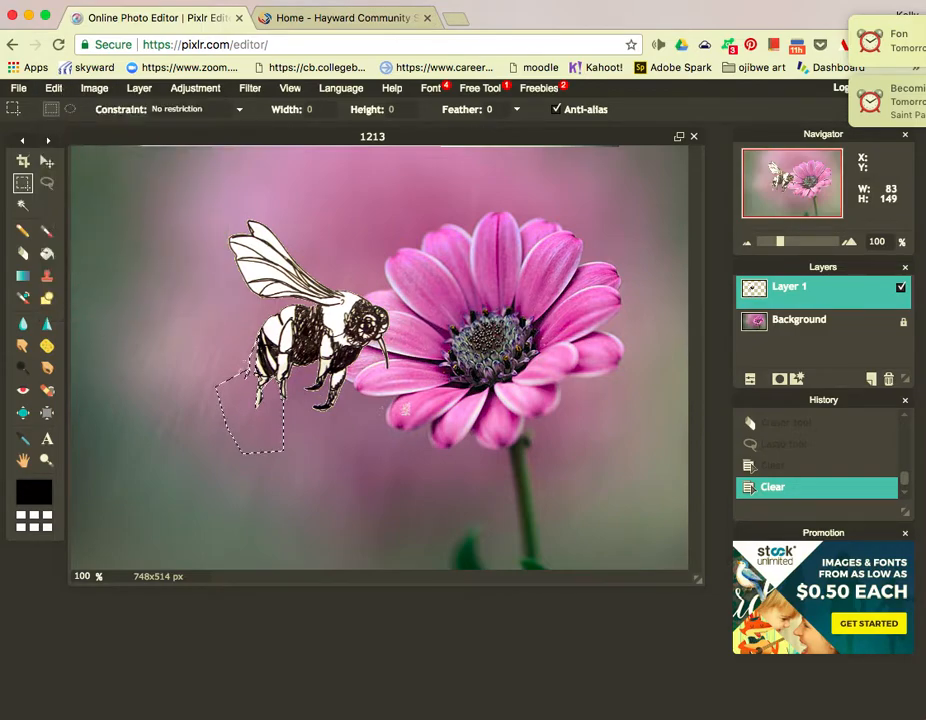
pyautogui.click(160, 286)
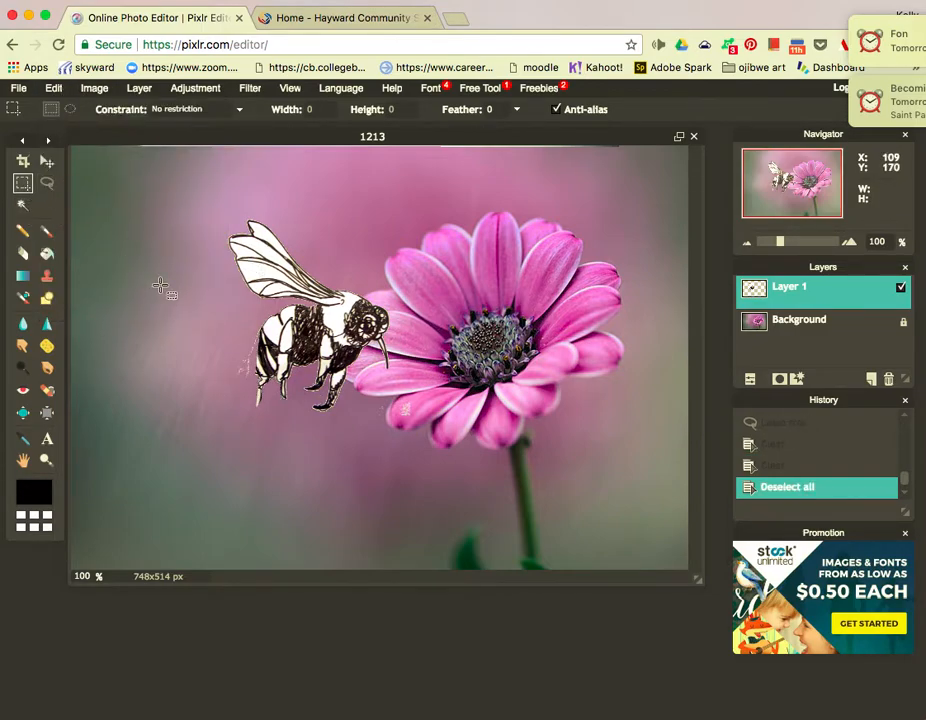
# Erase the faint specks left of the bee's legs with the Eraser.
pyautogui.click(22, 253)
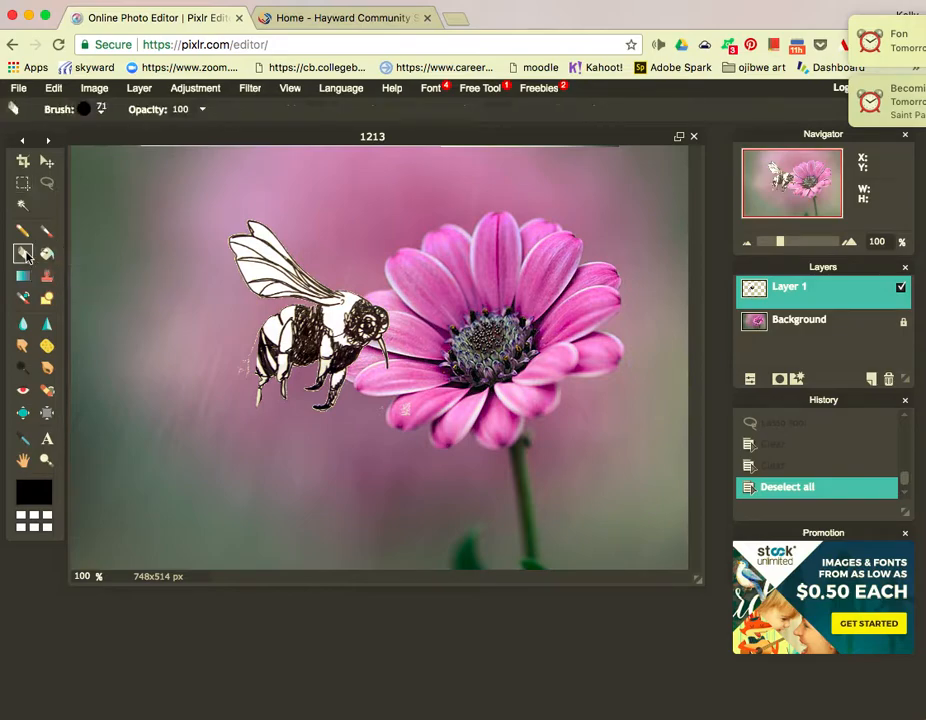
pyautogui.moveTo(223, 362); pyautogui.dragTo(223, 374)
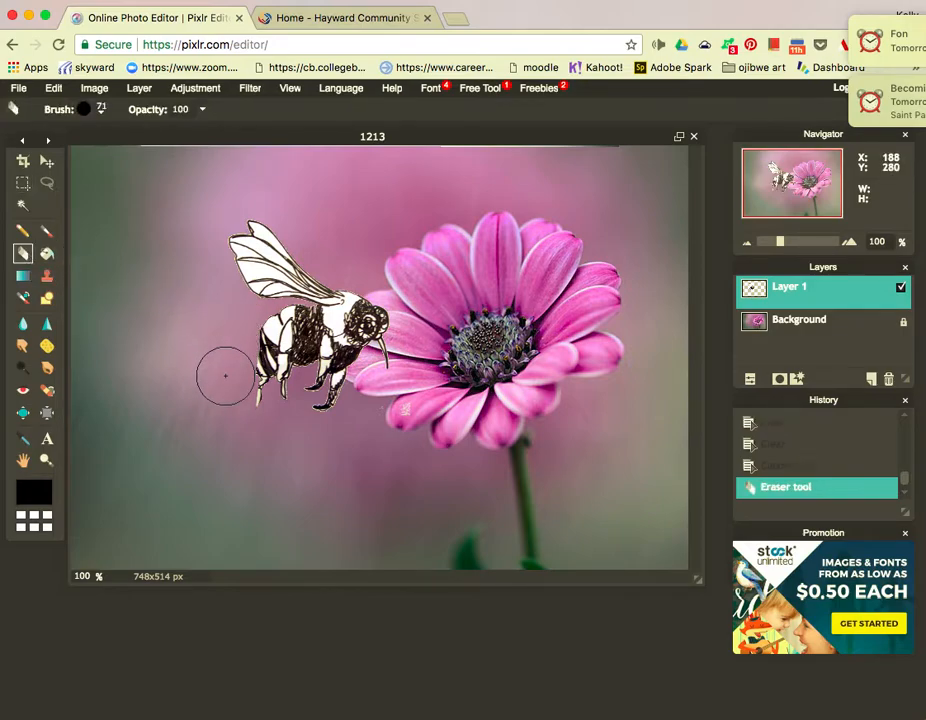
pyautogui.click(22, 184)
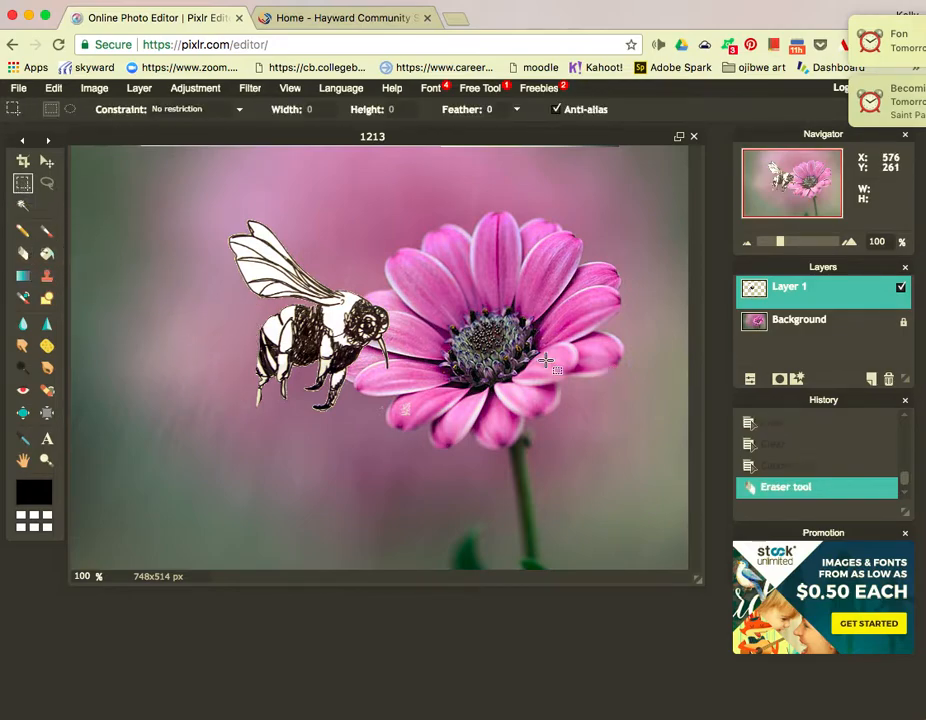
# Enlarge the bee layer slightly with Edit > Free transform and apply the resize.
pyautogui.click(53, 88)
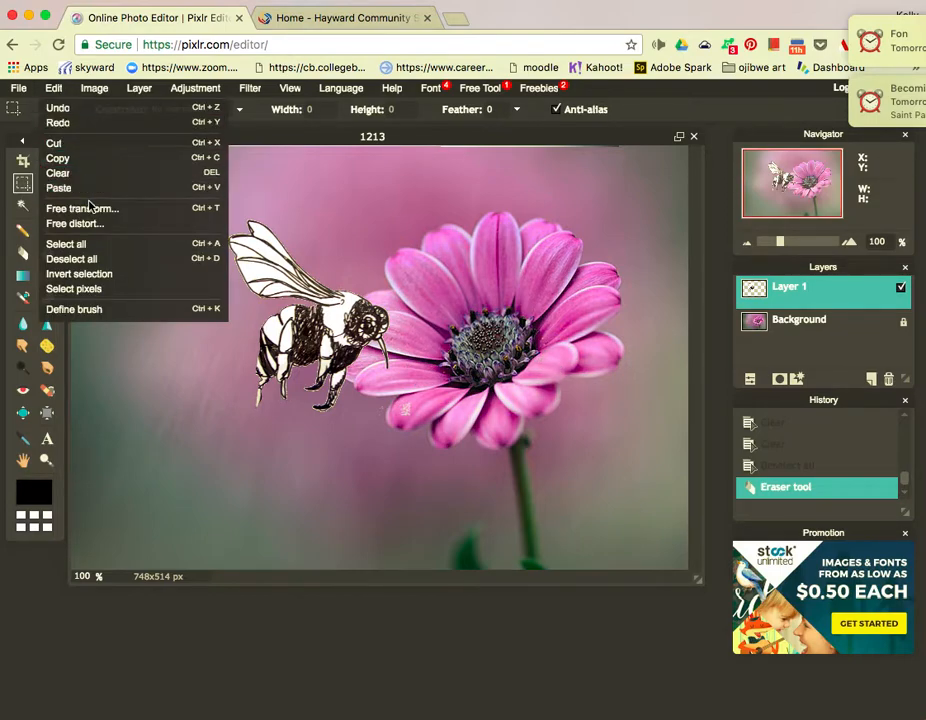
pyautogui.click(82, 208)
pyautogui.moveTo(98, 414)
pyautogui.mouseDown()
pyautogui.moveTo(141, 399)
pyautogui.moveTo(70, 440)
pyautogui.moveTo(97, 430)
pyautogui.moveTo(99, 419)
pyautogui.mouseUp()
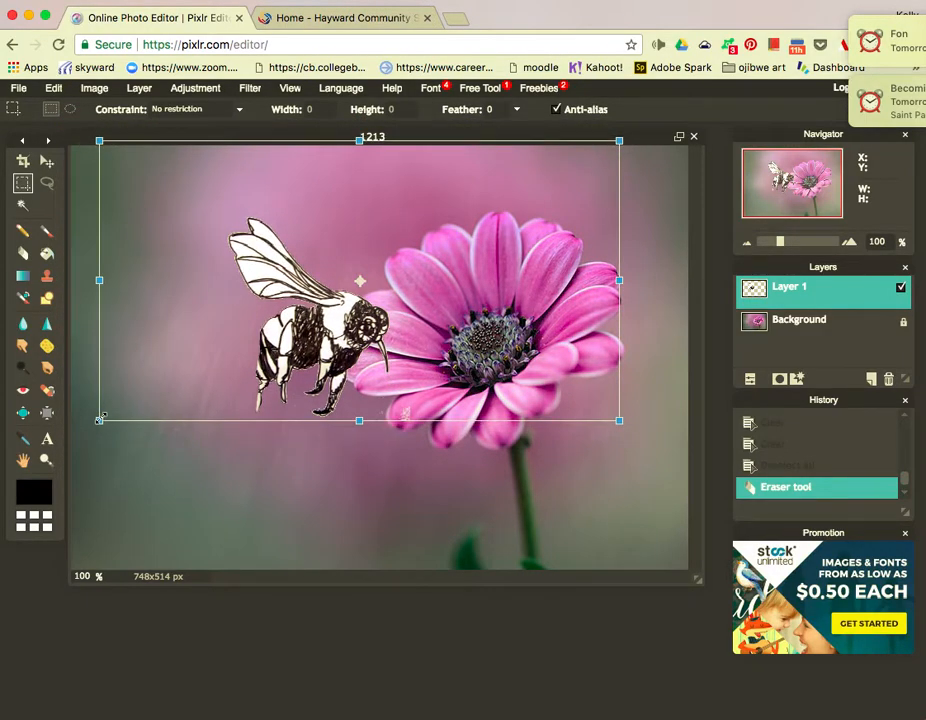
pyautogui.click(24, 187)
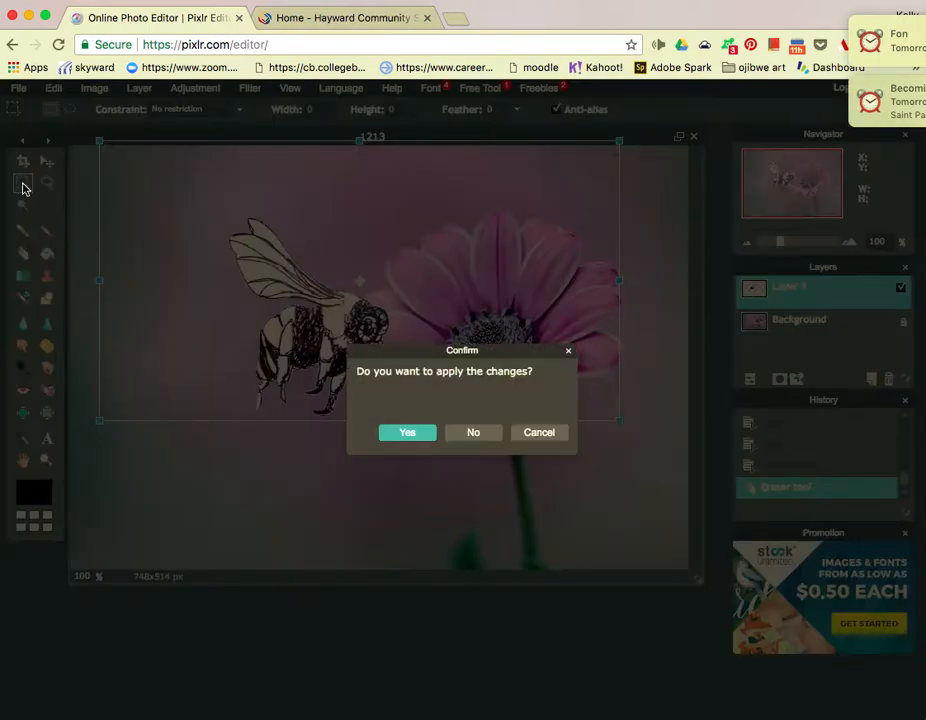
pyautogui.click(407, 432)
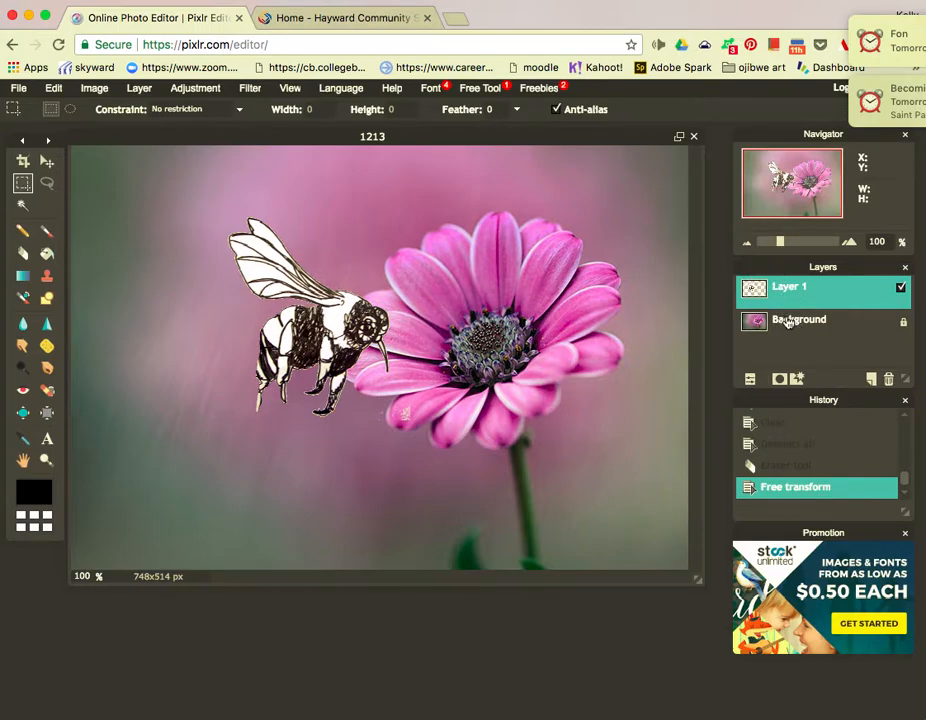
# With the Magic Wand on the Background layer, clear the area right of the daisy to white.
pyautogui.click(24, 205)
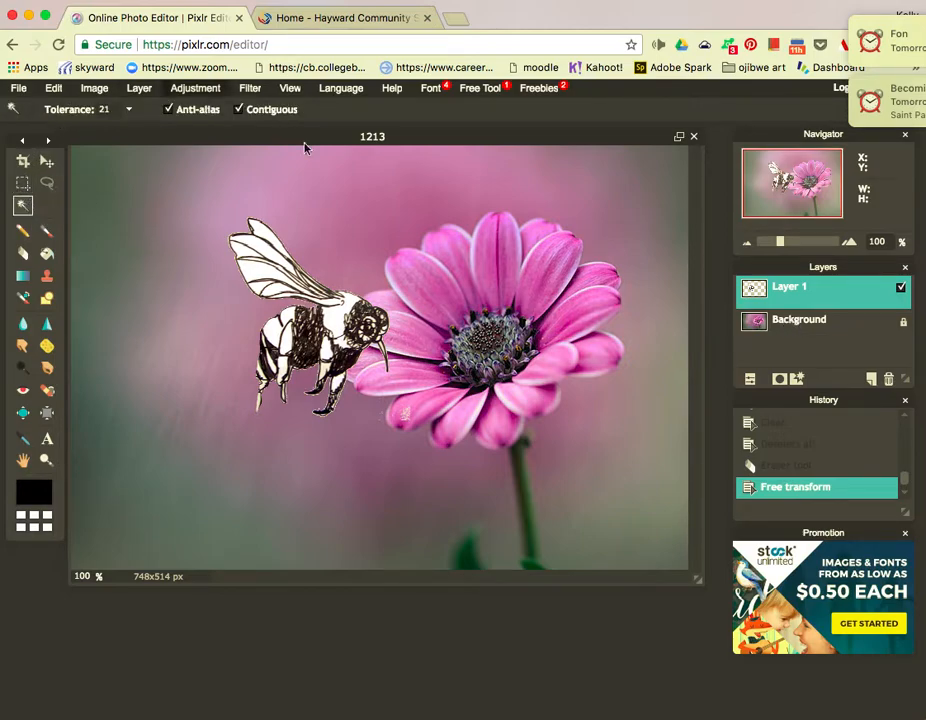
pyautogui.click(621, 459)
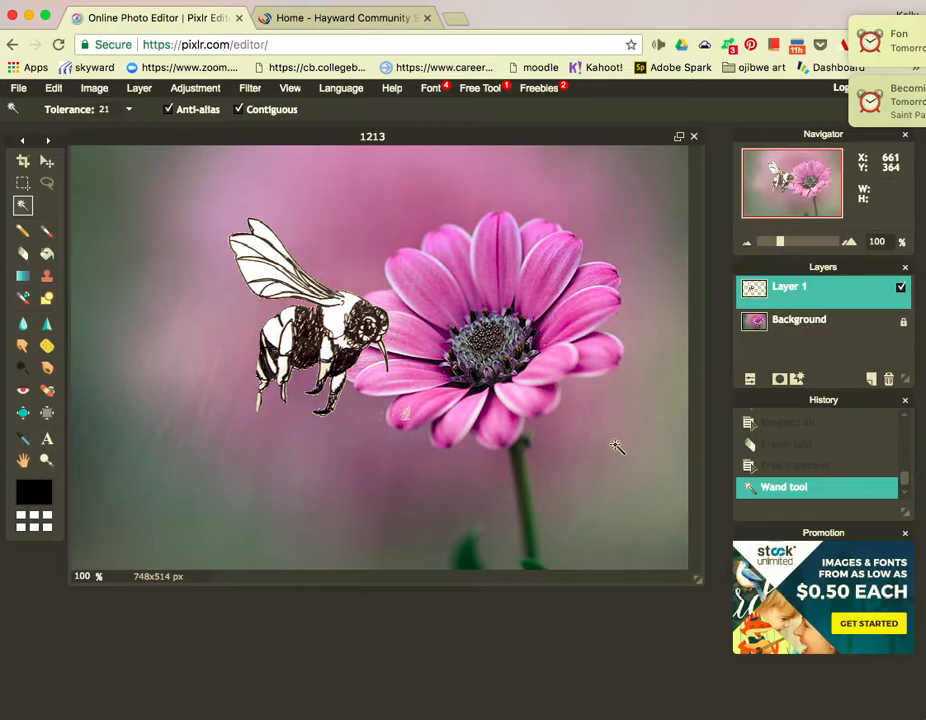
pyautogui.click(778, 321)
pyautogui.click(590, 470)
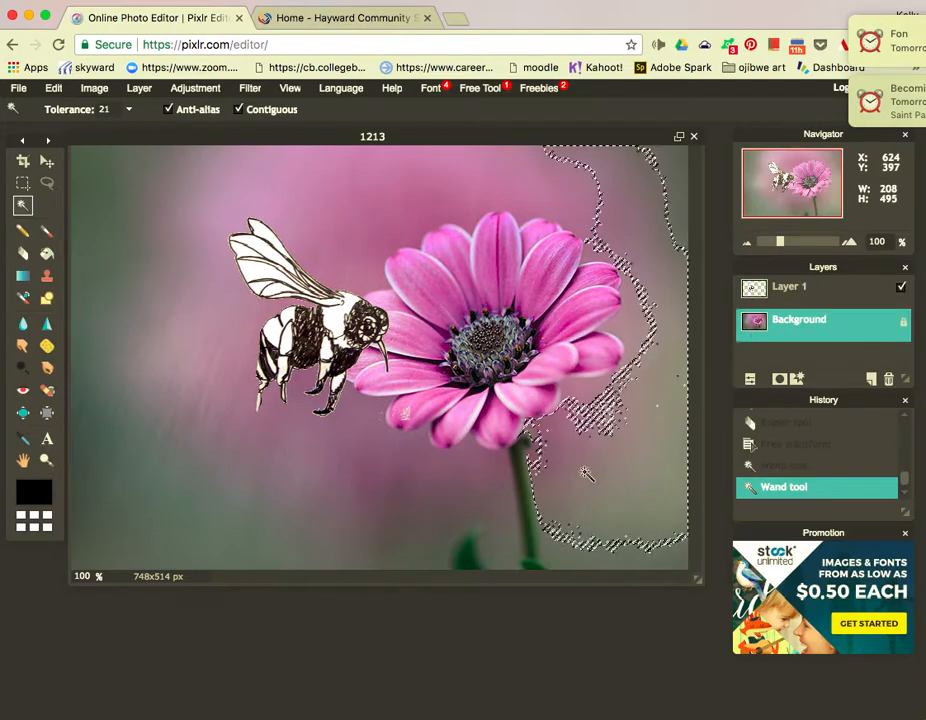
pyautogui.press('Delete')
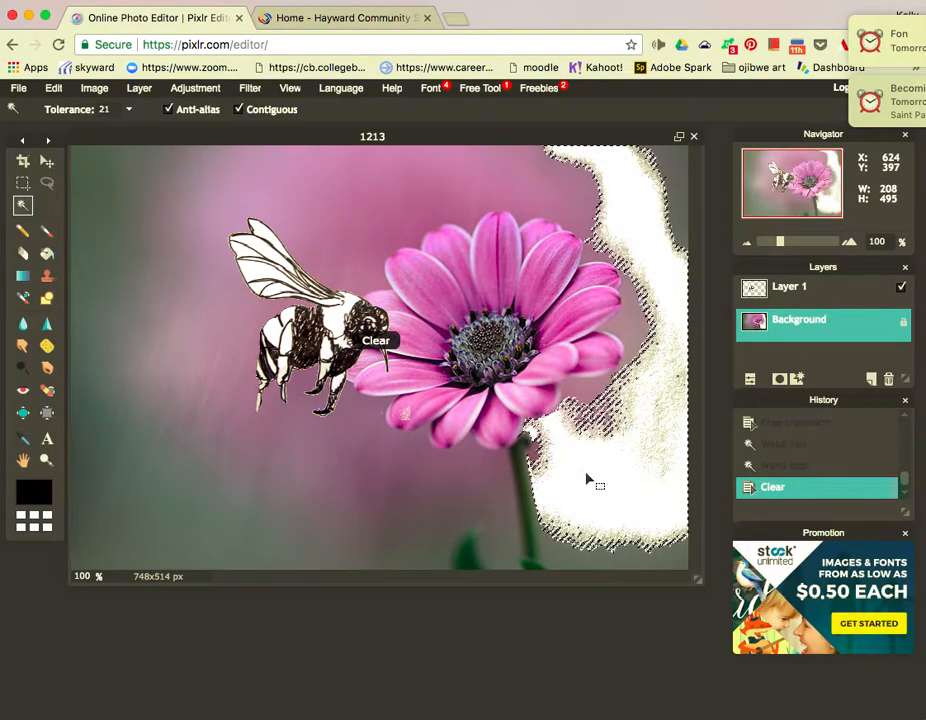
# Clear the top-left, left-of-bee and lower background areas to white.
pyautogui.click(345, 182)
pyautogui.press('Delete')
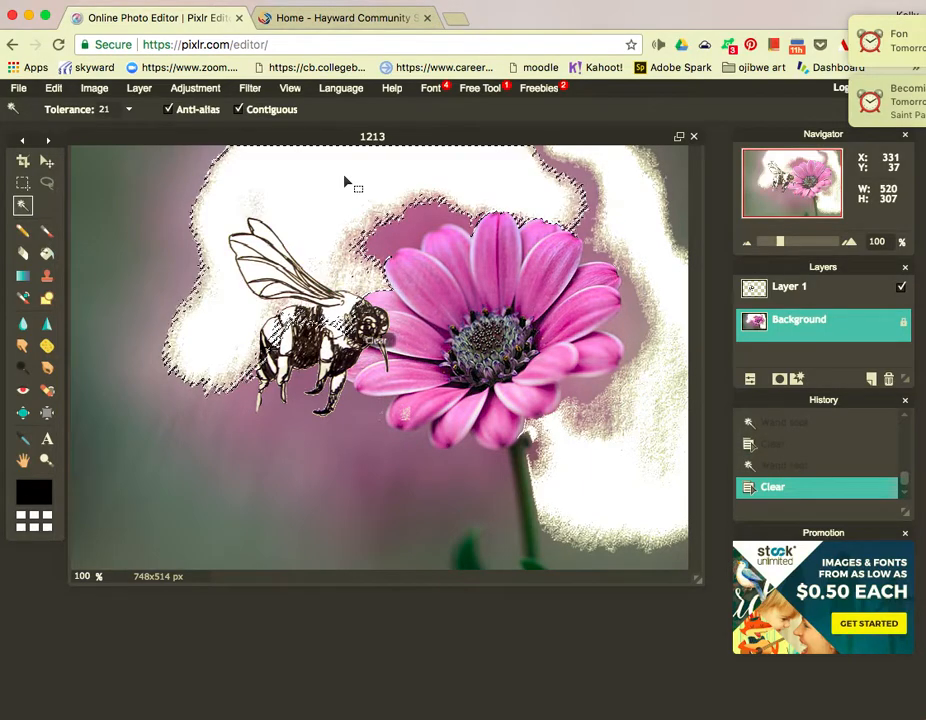
pyautogui.click(139, 215)
pyautogui.press('Delete')
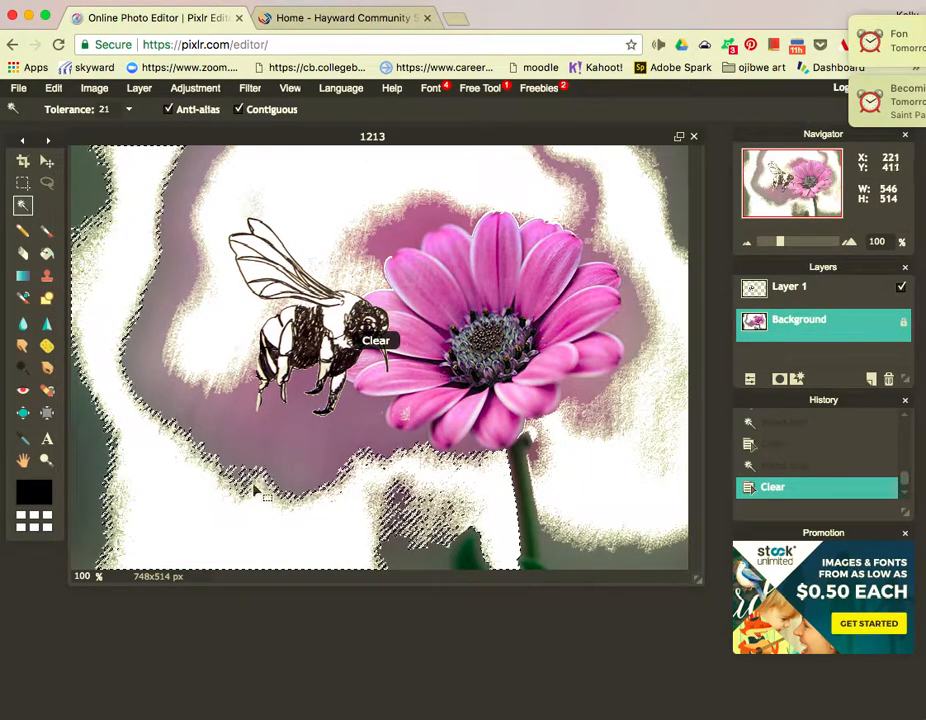
pyautogui.click(302, 459)
pyautogui.press('Delete')
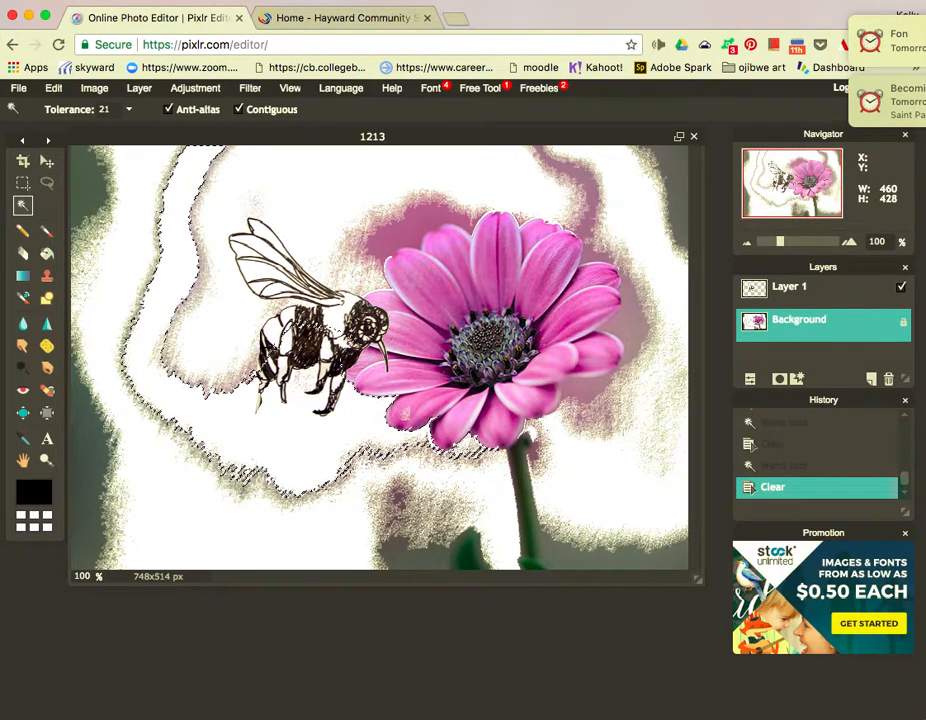
# Duplicate the Background layer and drag Background copy above the bee layer.
pyautogui.rightClick(786, 326)
pyautogui.click(811, 331)
pyautogui.moveTo(786, 357); pyautogui.dragTo(786, 288)
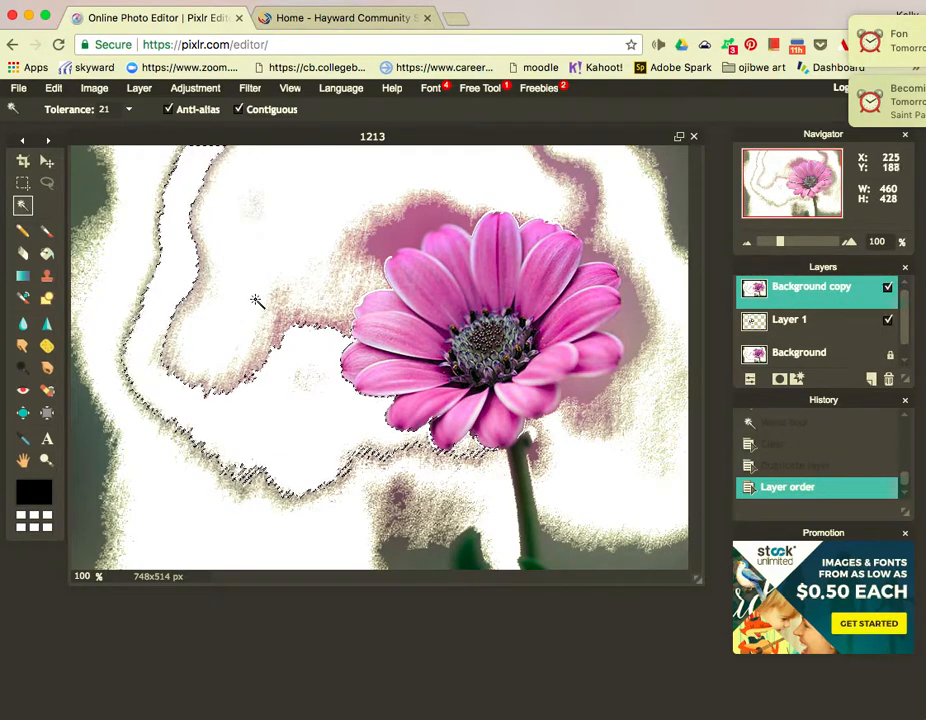
# On Background copy, clear the backdrop around the bee, a small nearby patch and the right area.
pyautogui.click(260, 235)
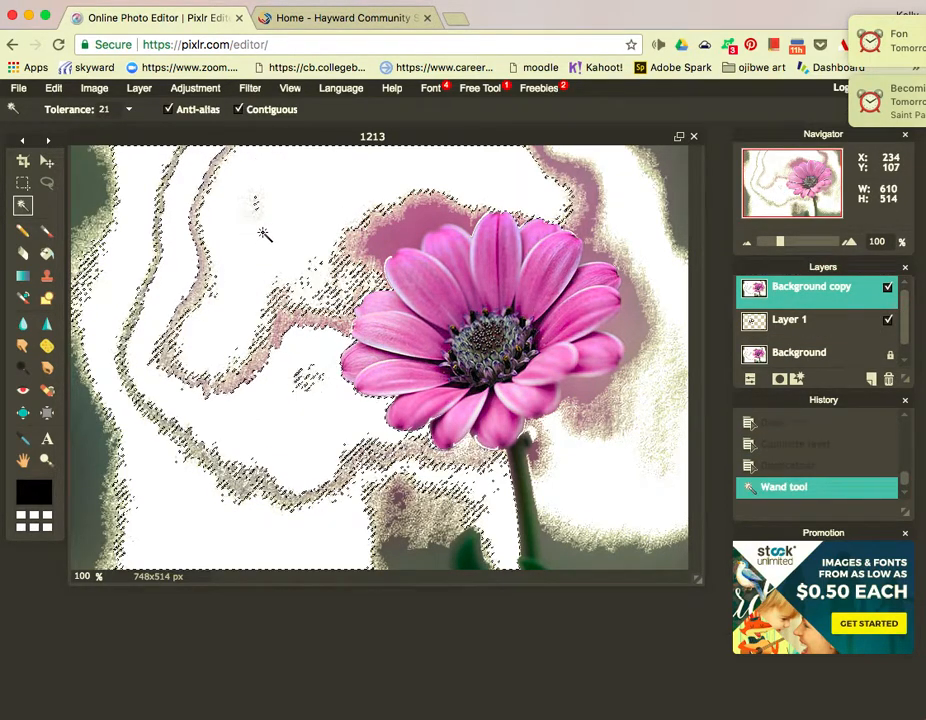
pyautogui.press('Delete')
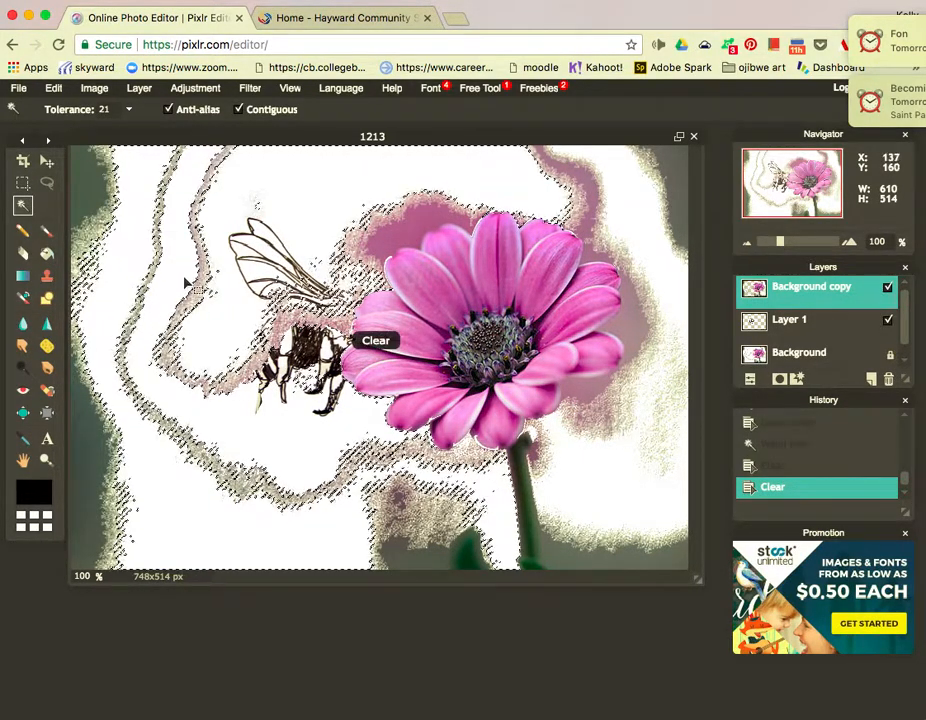
pyautogui.click(196, 297)
pyautogui.press('Delete')
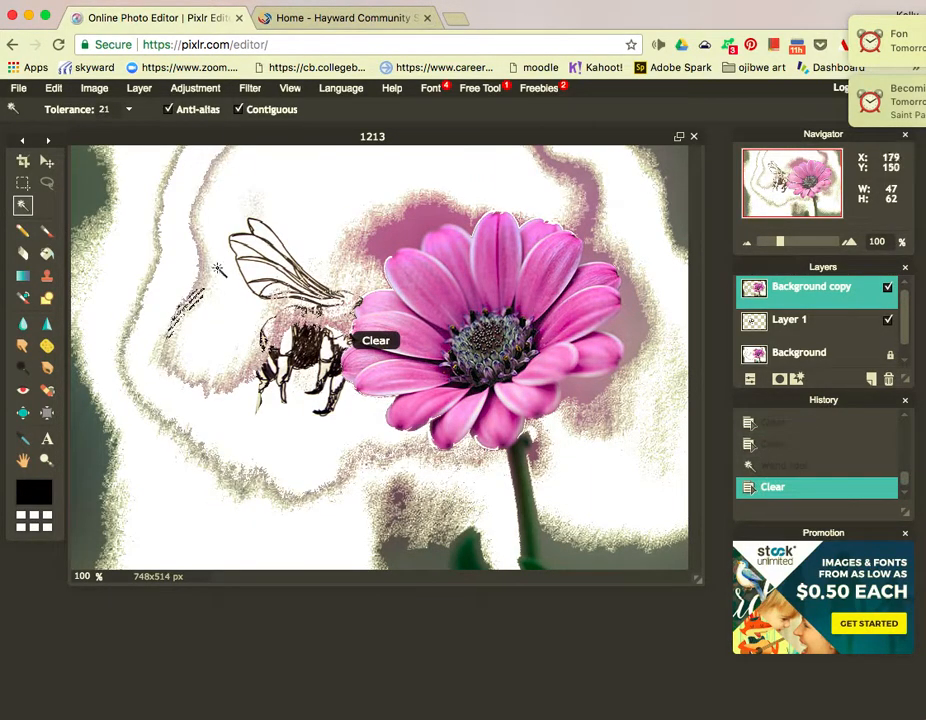
pyautogui.click(676, 327)
pyautogui.press('Delete')
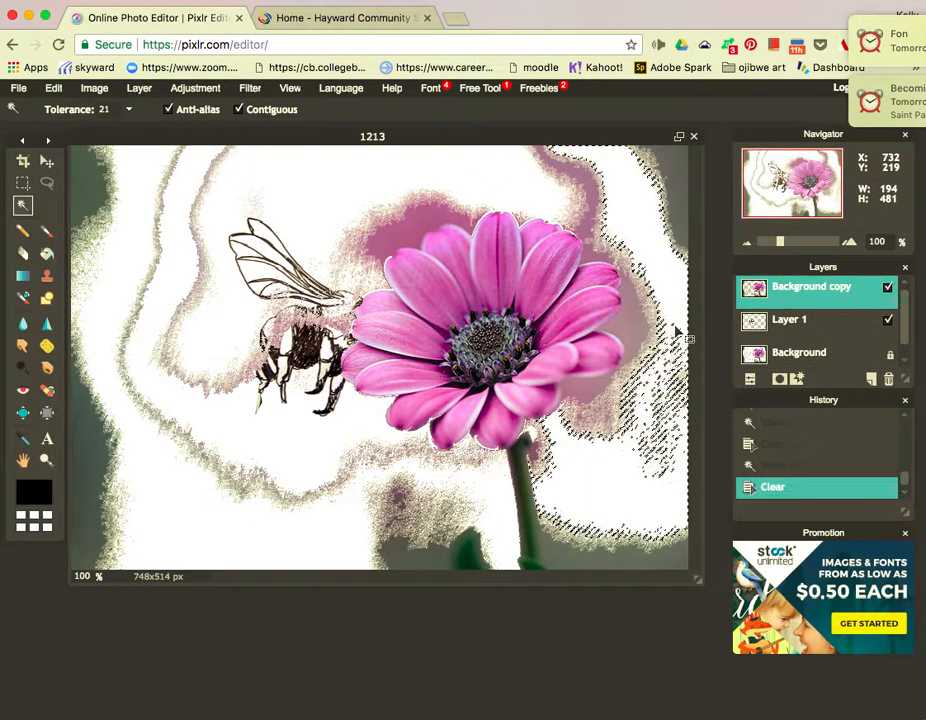
# Clear the top-centre, left-of-bee and lower background patches on the copy.
pyautogui.click(474, 201)
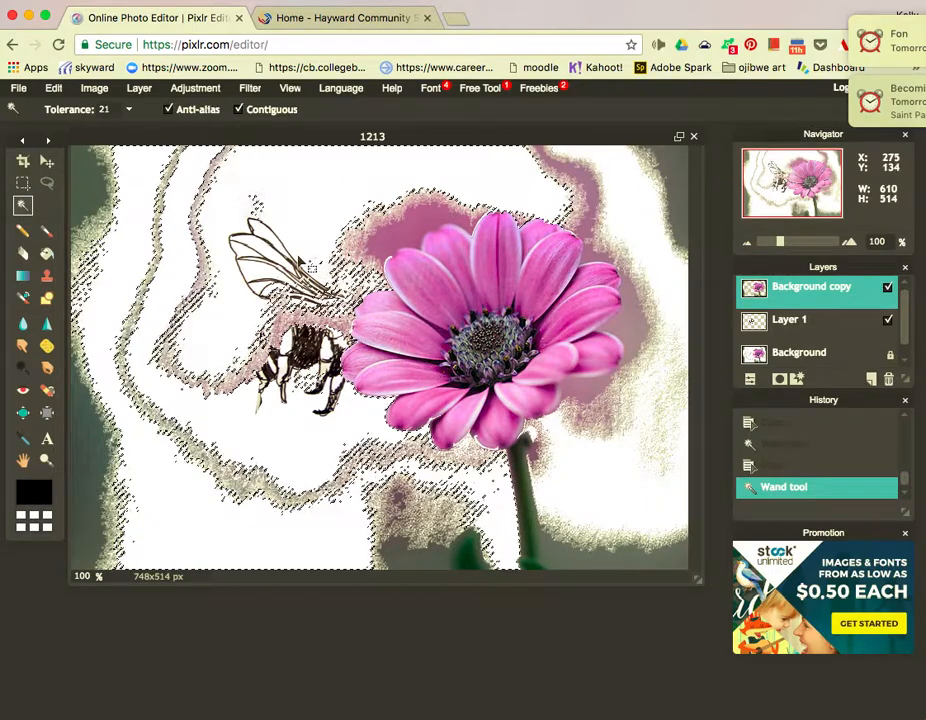
pyautogui.press('Delete')
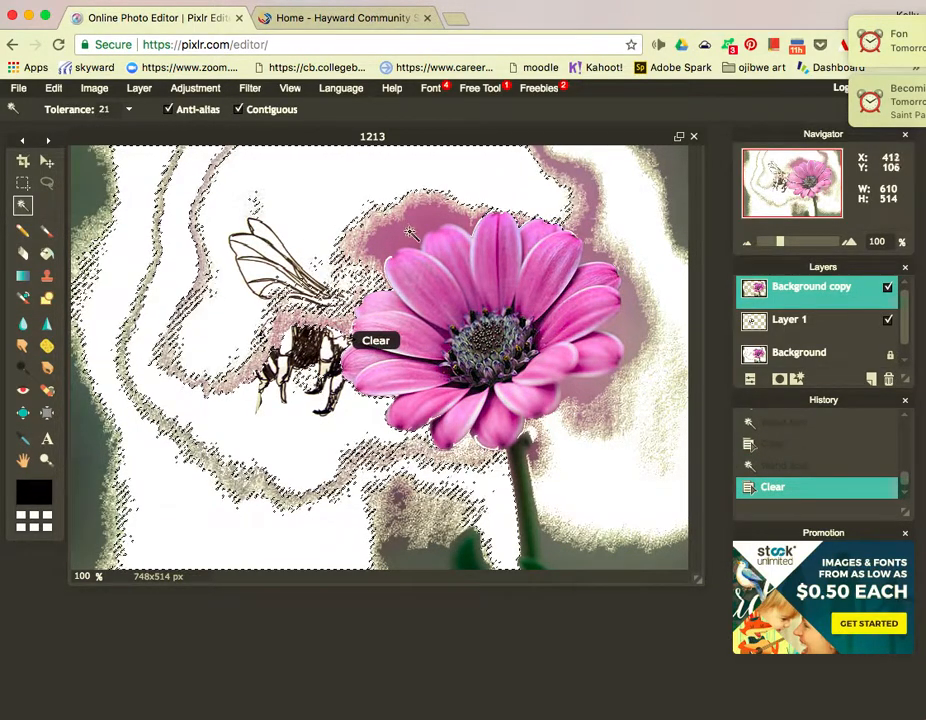
pyautogui.click(290, 158)
pyautogui.press('Delete')
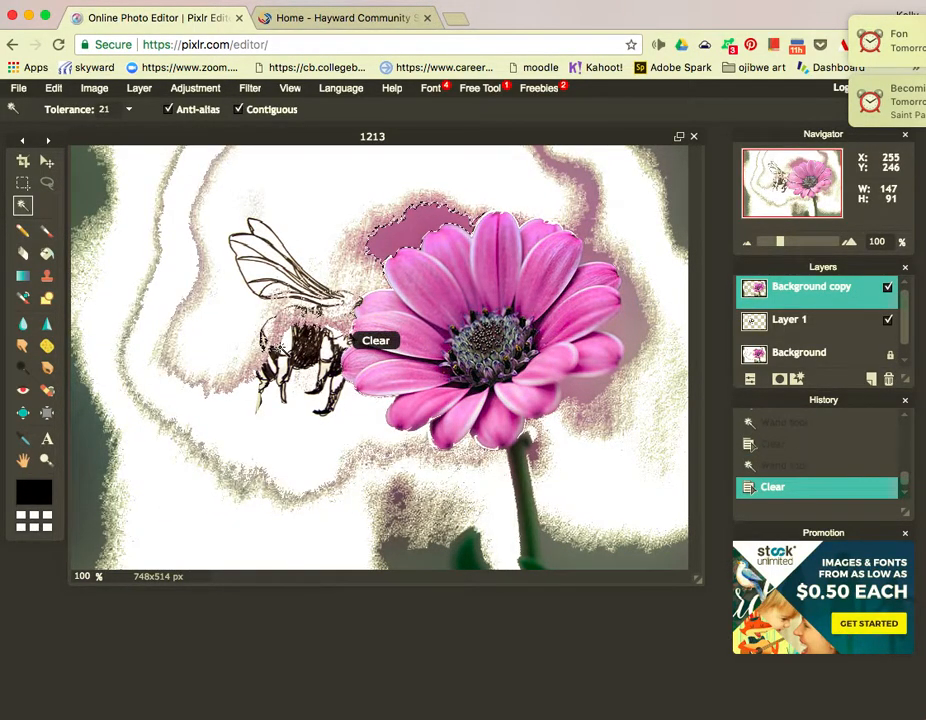
pyautogui.click(284, 343)
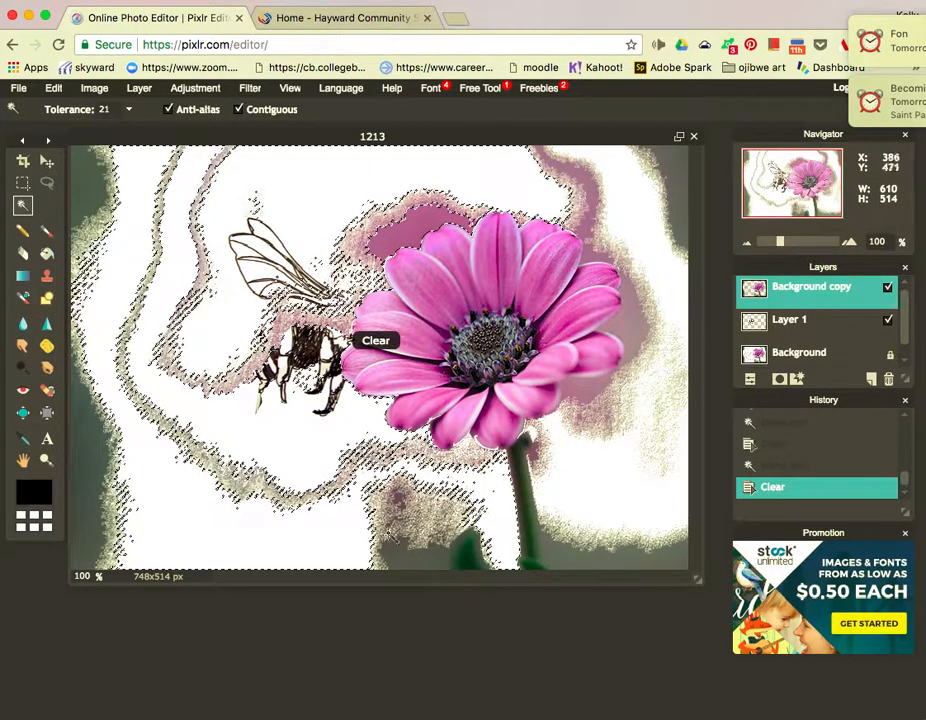
pyautogui.click(402, 521)
pyautogui.press('Delete')
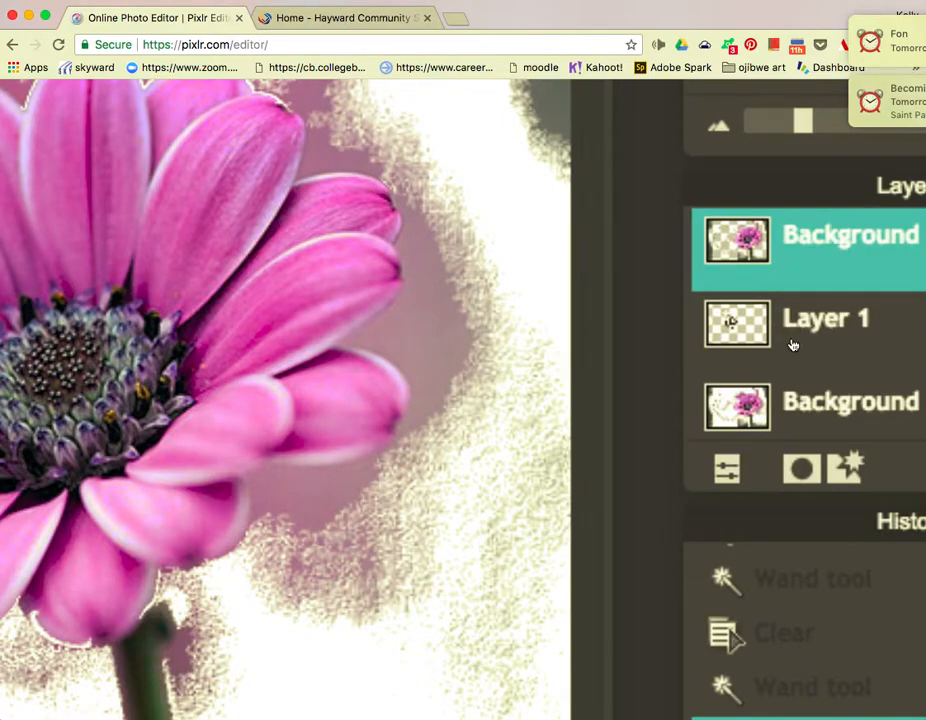
# Zoom in around the bee, then undo the latest Clear on Background copy with Edit > Undo.
pyautogui.scroll(-10, 533, 298)
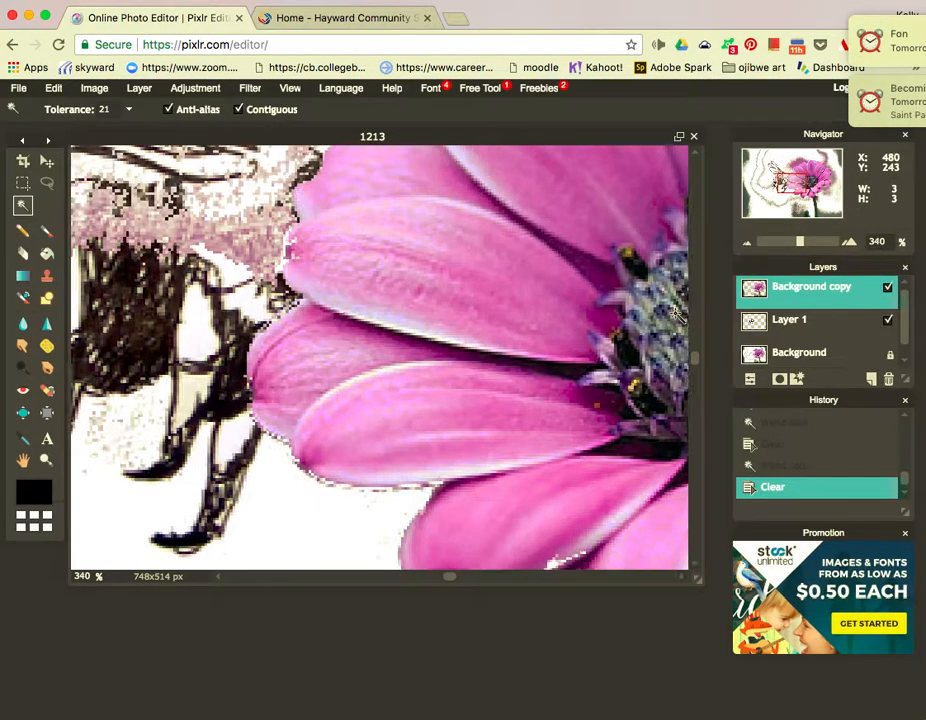
pyautogui.scroll(2, 678, 314)
pyautogui.scroll(-10, 367, 274)
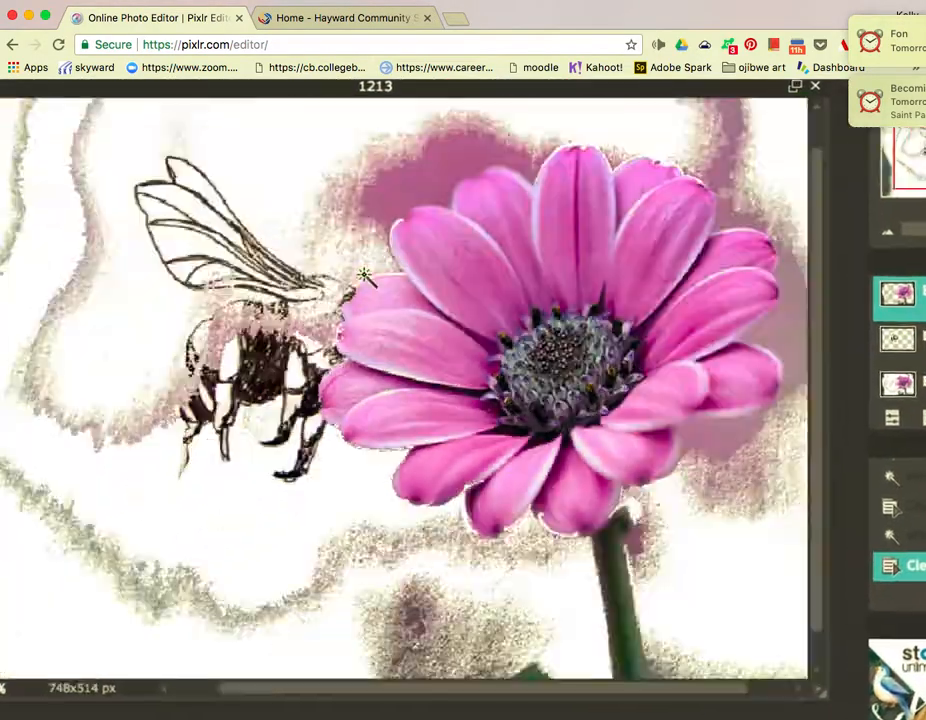
pyautogui.scroll(5, 364, 275)
pyautogui.scroll(-5, 364, 275)
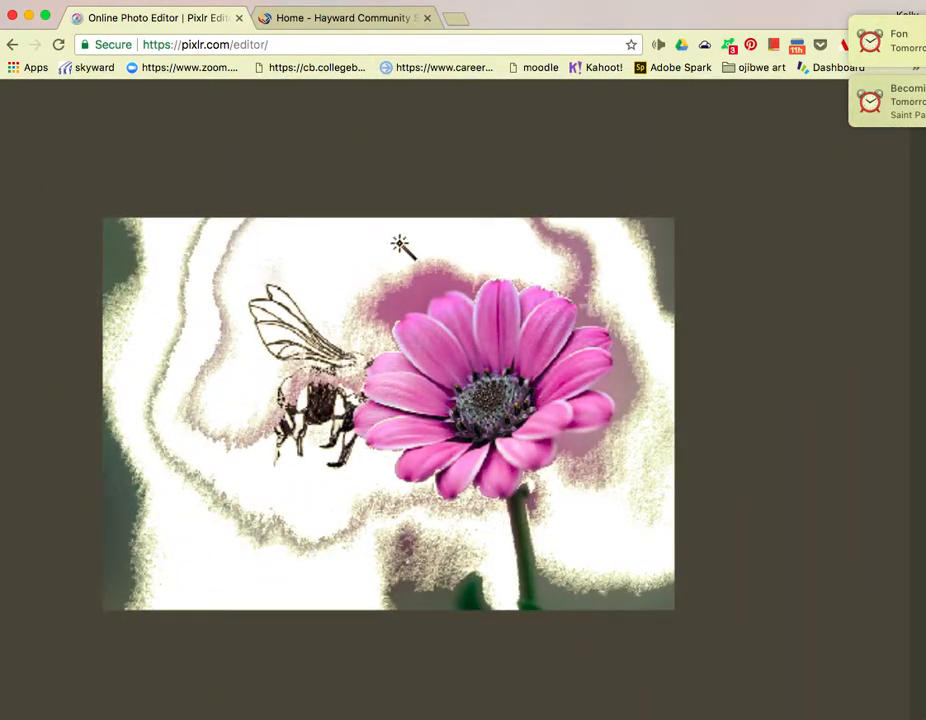
pyautogui.scroll(5, 570, 342)
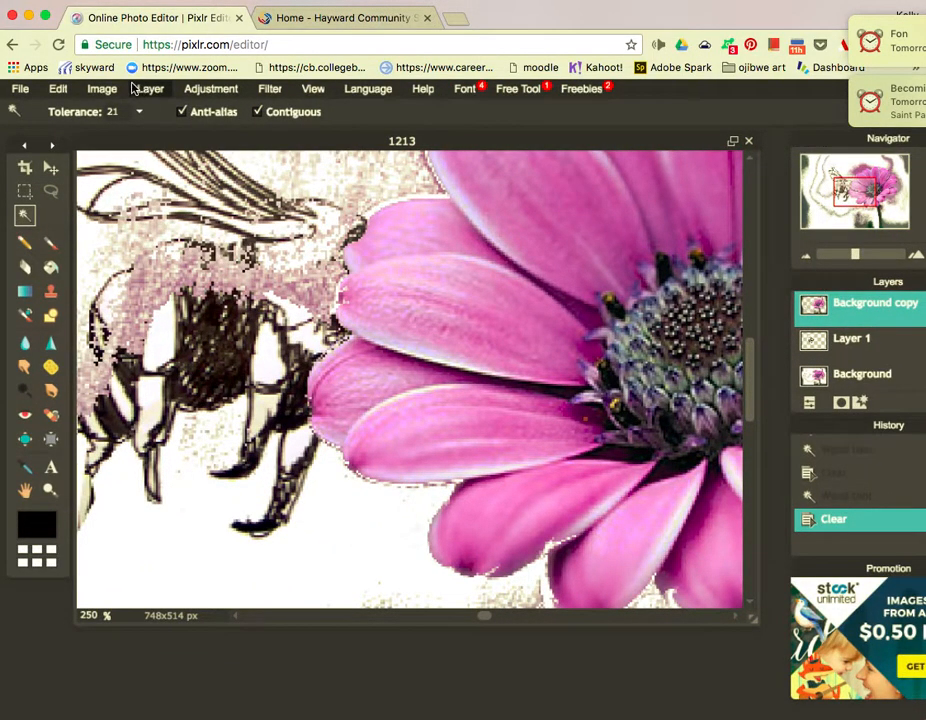
pyautogui.click(60, 88)
pyautogui.click(80, 107)
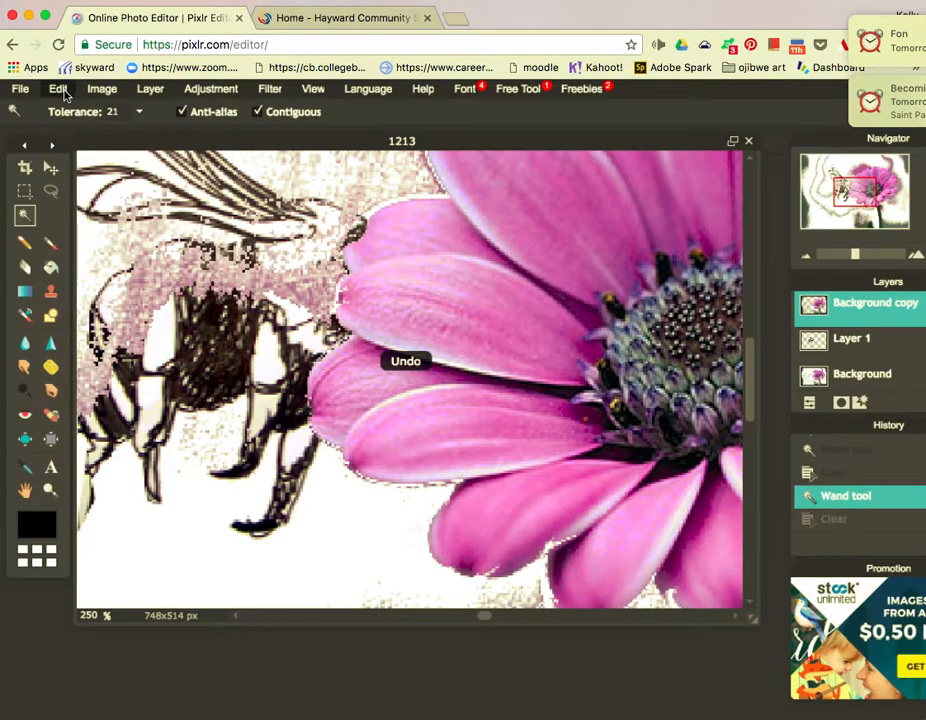
# Undo three more history steps on Background copy using Edit > Undo and Ctrl+Z twice.
pyautogui.click(58, 88)
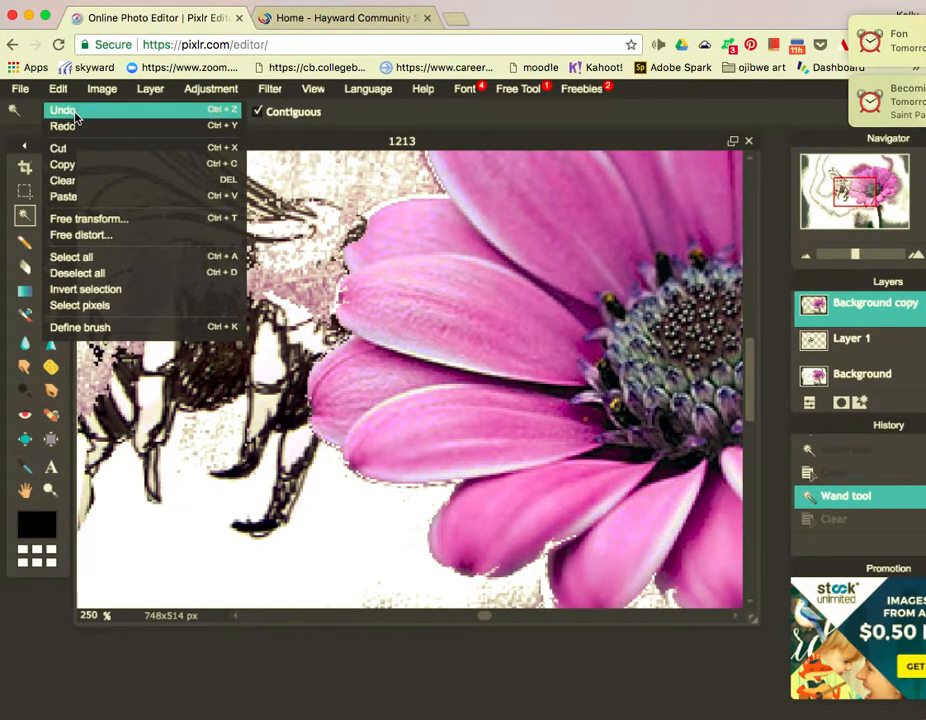
pyautogui.click(75, 113)
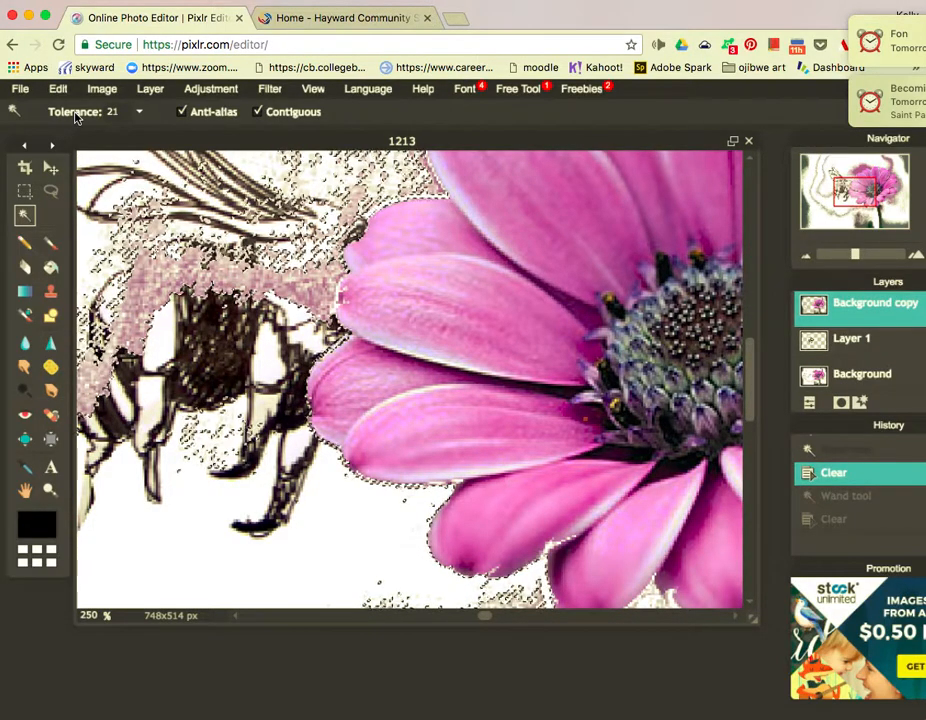
pyautogui.hotkey('ctrl', 'z')
pyautogui.hotkey('ctrl', 'z')
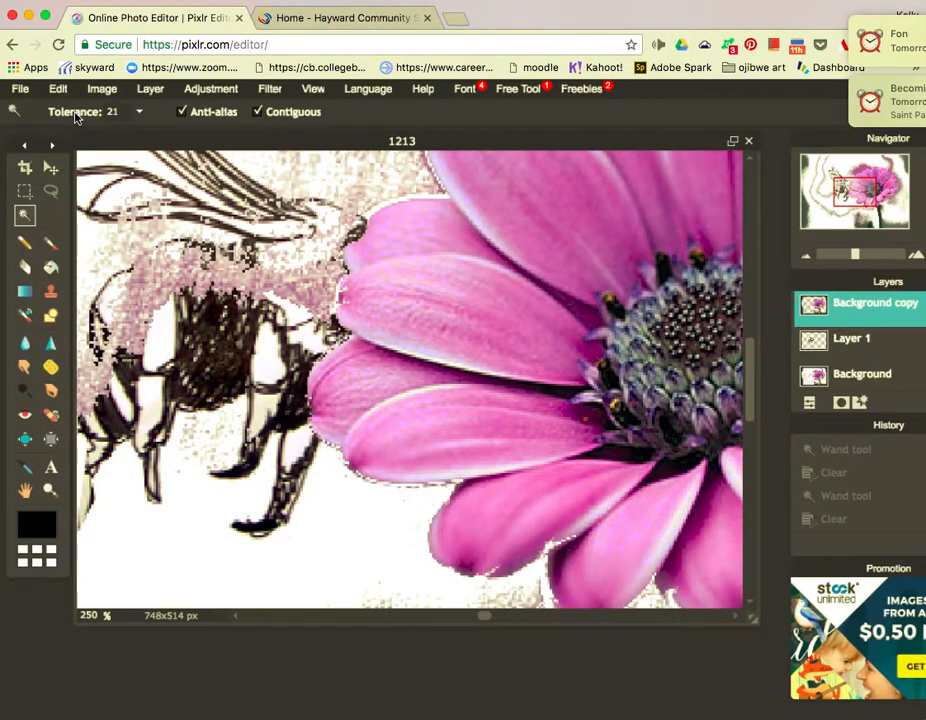
pyautogui.hotkey('ctrl', 'z')
pyautogui.hotkey('ctrl', 'z')
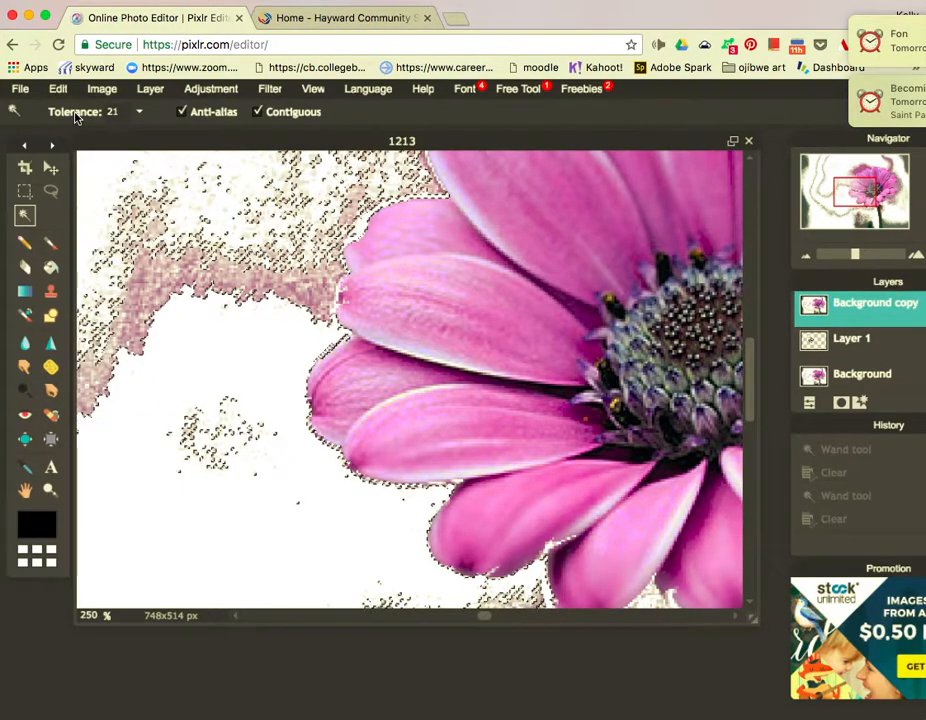
pyautogui.hscroll(5, 845, 338)
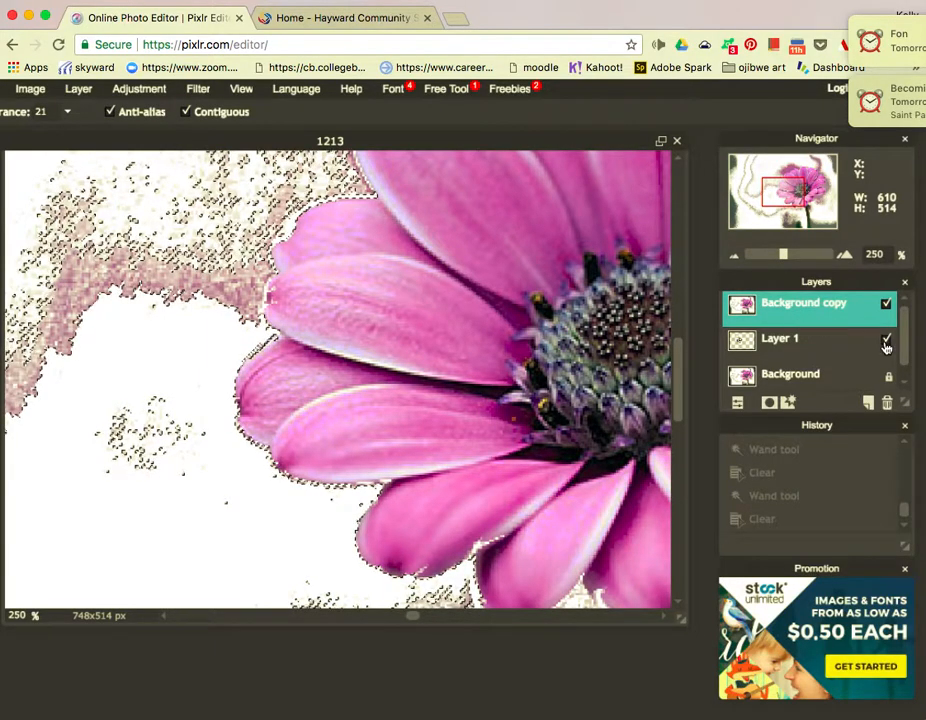
# Hide the Background copy layer and look through the Filter menu.
pyautogui.click(886, 308)
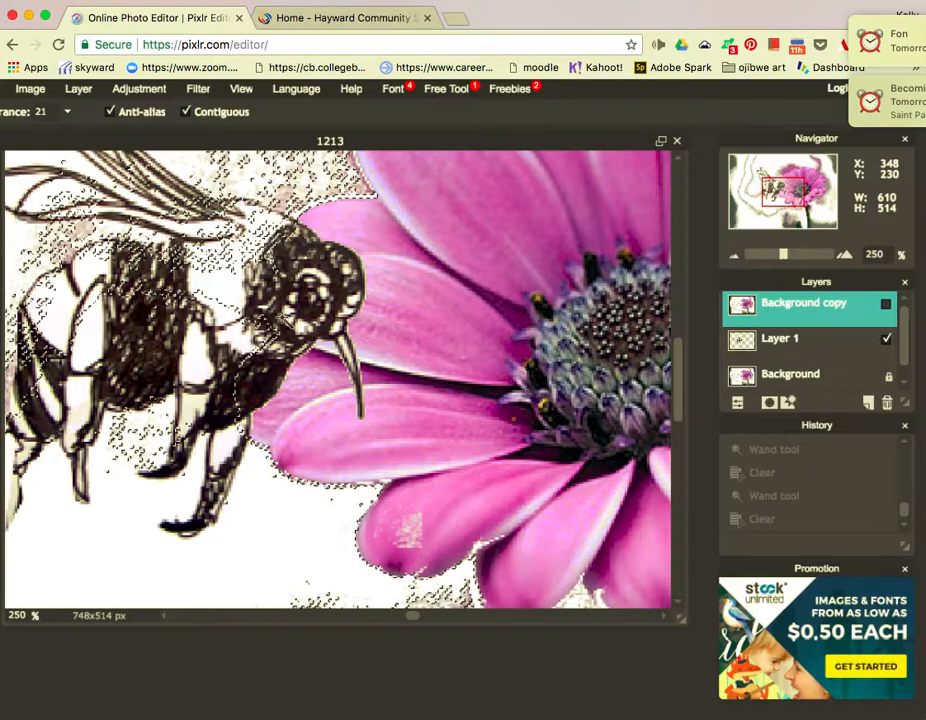
pyautogui.click(205, 91)
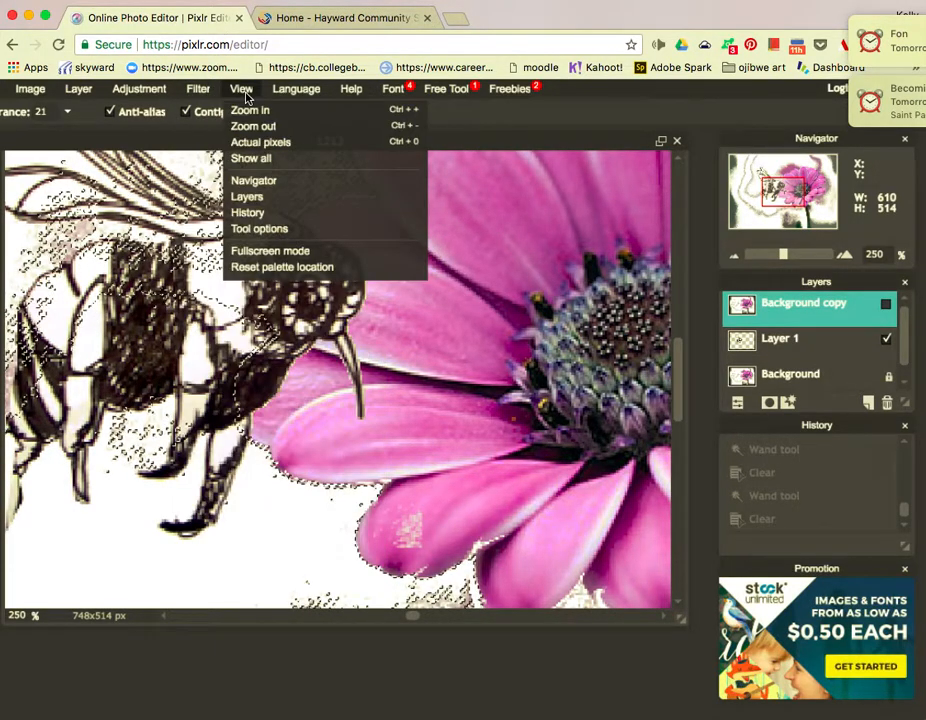
pyautogui.moveTo(140, 91)
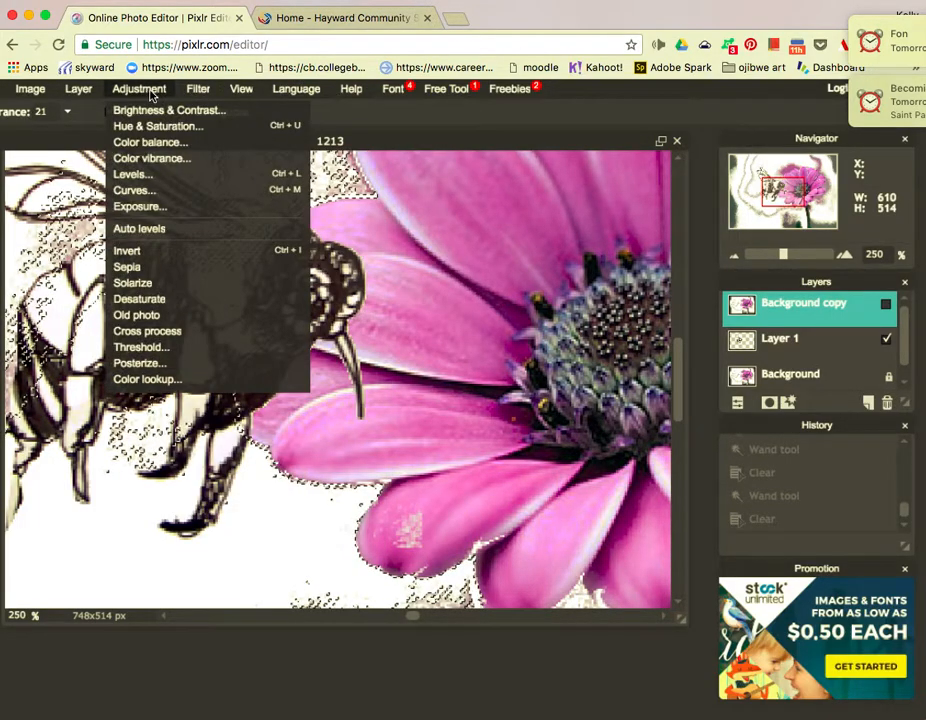
pyautogui.moveTo(24, 93)
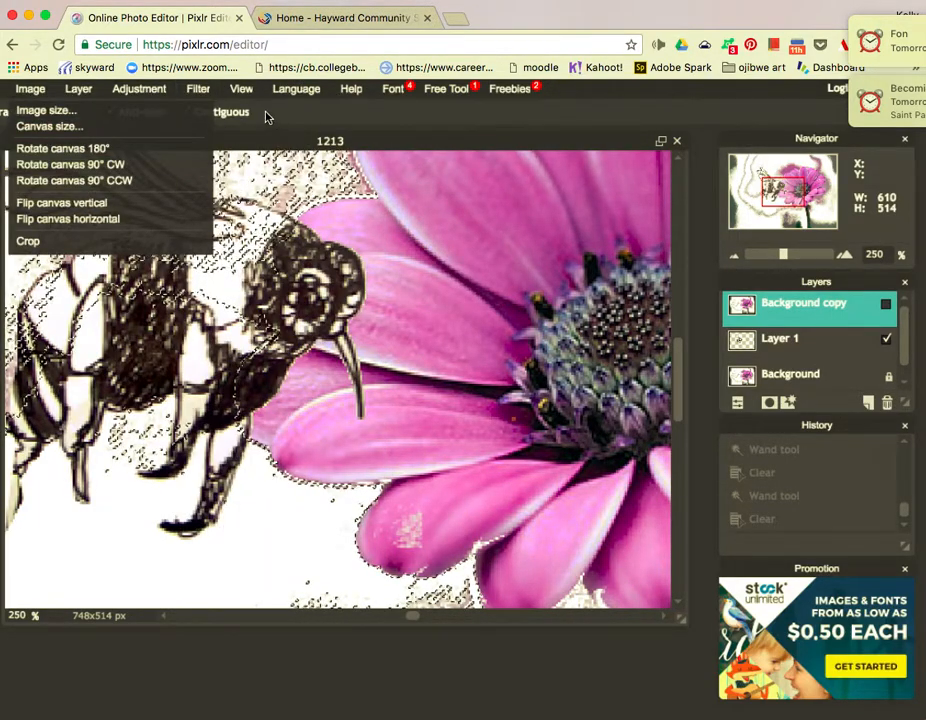
# Zoom the canvas out step by step through 200%, 150% and 100% to 84%.
pyautogui.click(245, 91)
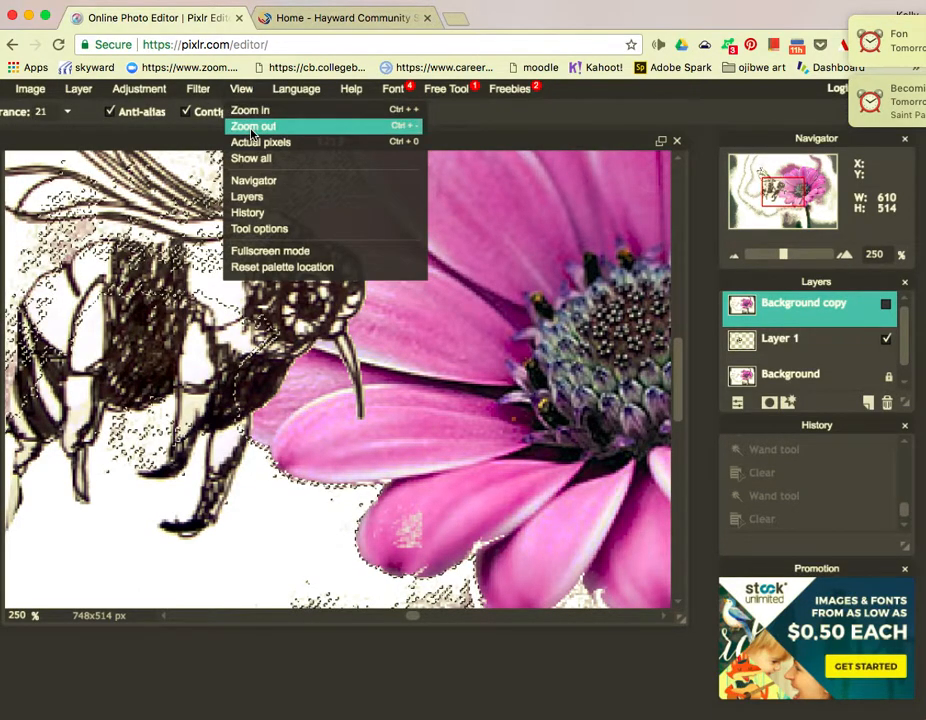
pyautogui.click(252, 127)
pyautogui.click(243, 90)
pyautogui.click(252, 127)
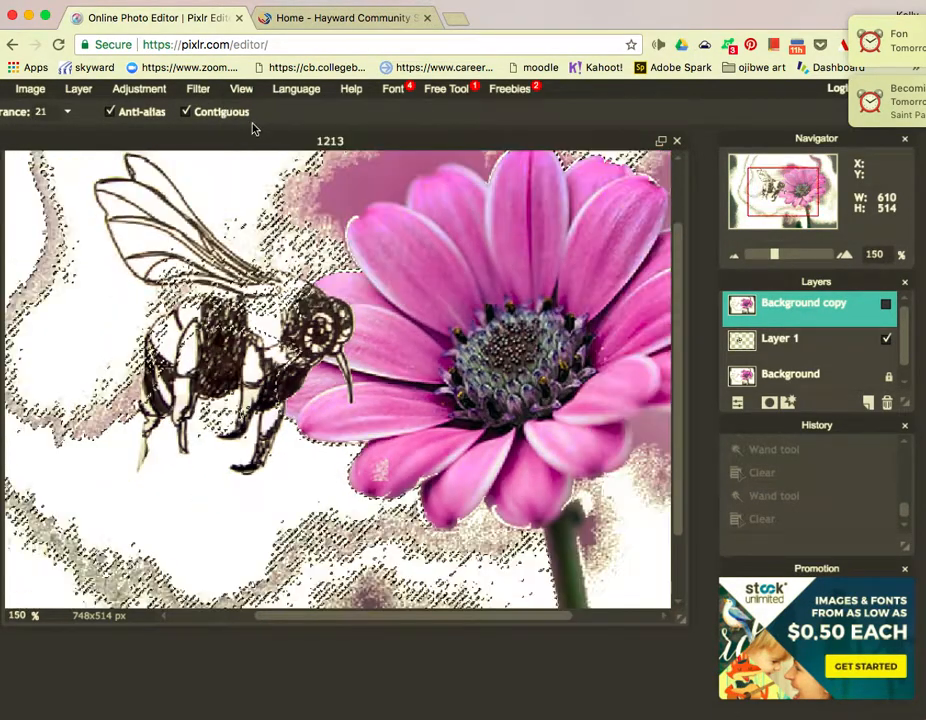
pyautogui.click(243, 90)
pyautogui.click(252, 127)
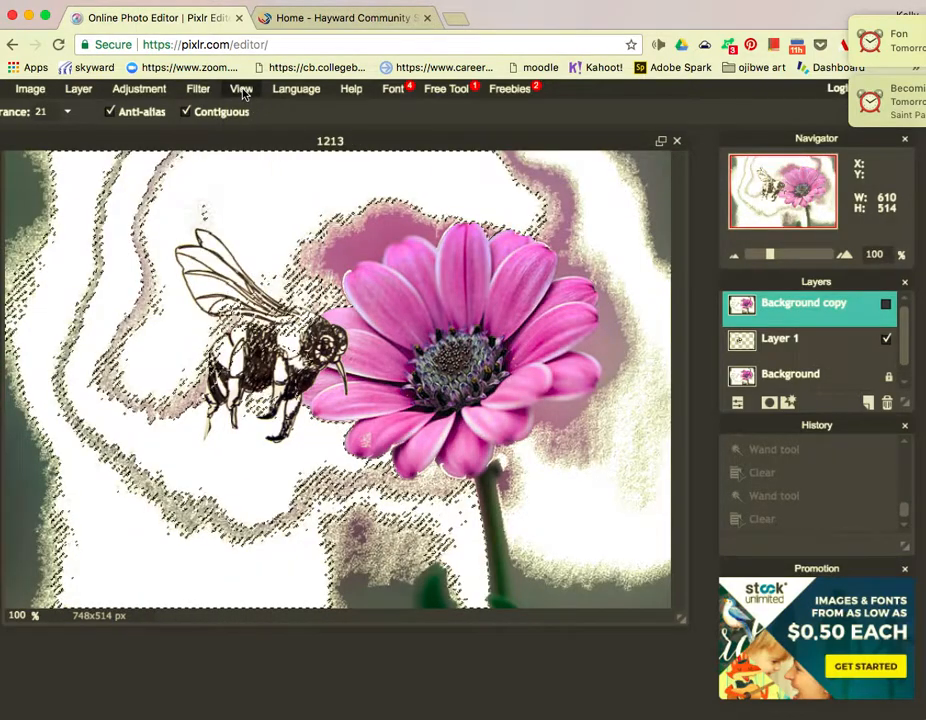
pyautogui.click(243, 90)
pyautogui.click(252, 127)
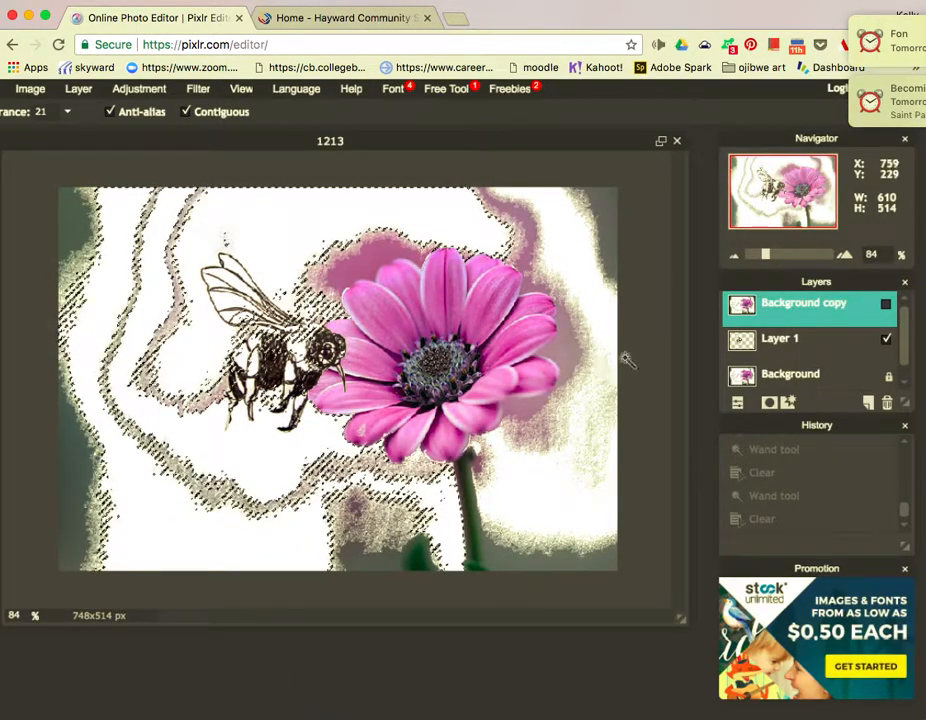
# Deselect everything by clicking the canvas with the Marquee tool.
pyautogui.hscroll(-3, 37, 186)
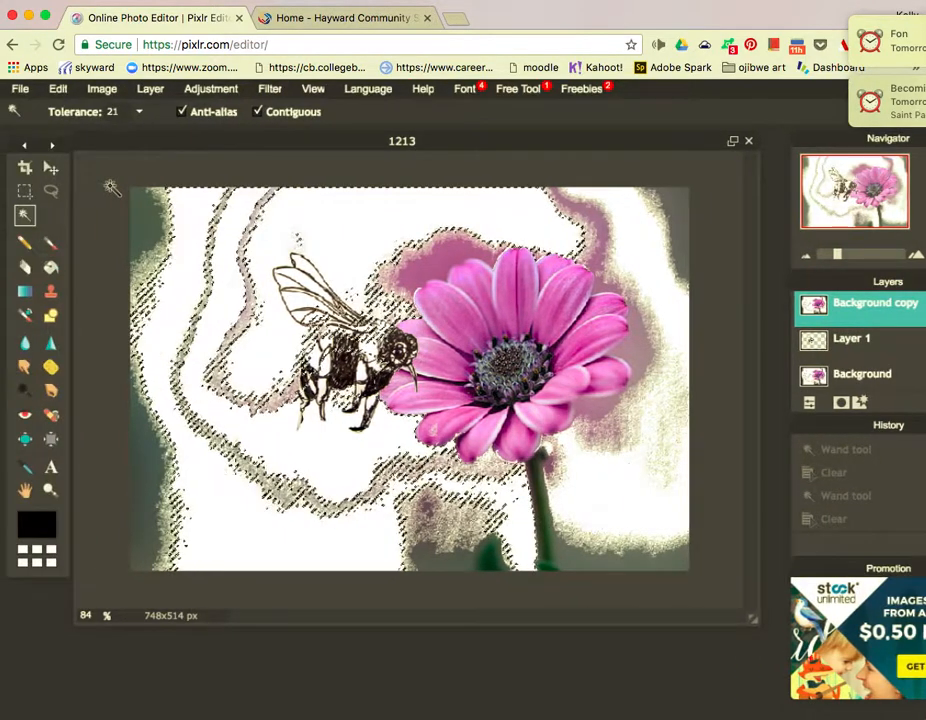
pyautogui.click(25, 190)
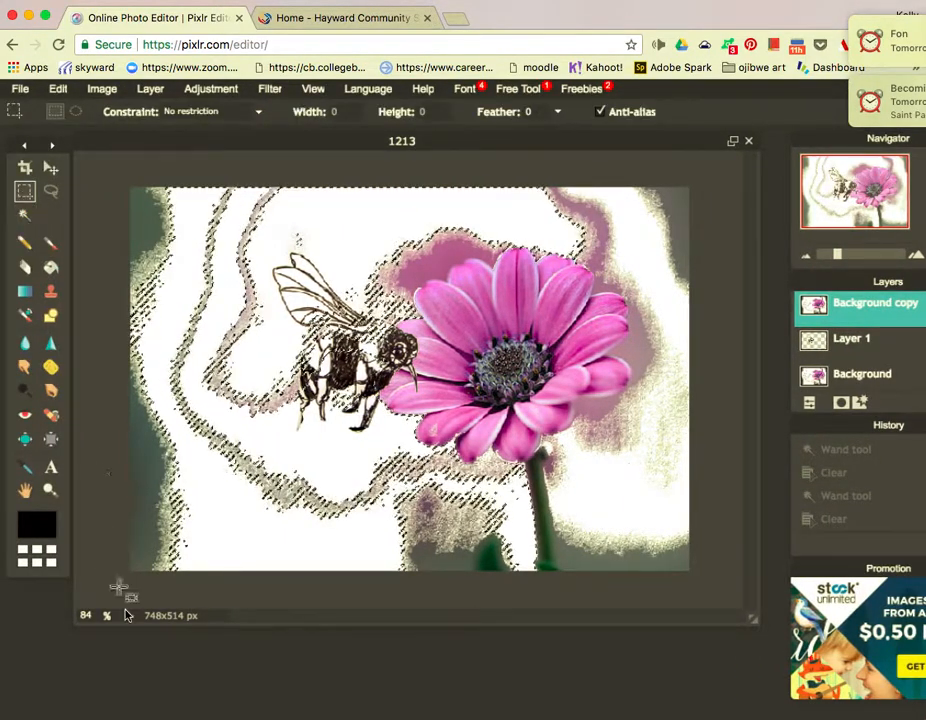
pyautogui.click(127, 542)
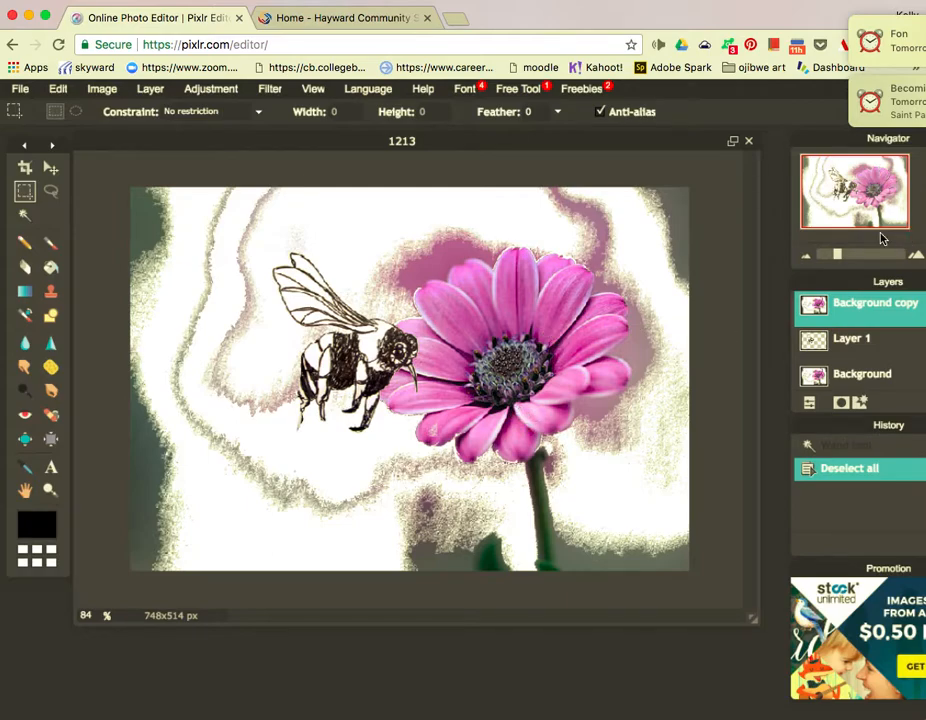
# Add 1213.jpg as a new layer and move Layer 3 beneath the bee drawing.
pyautogui.click(115, 89)
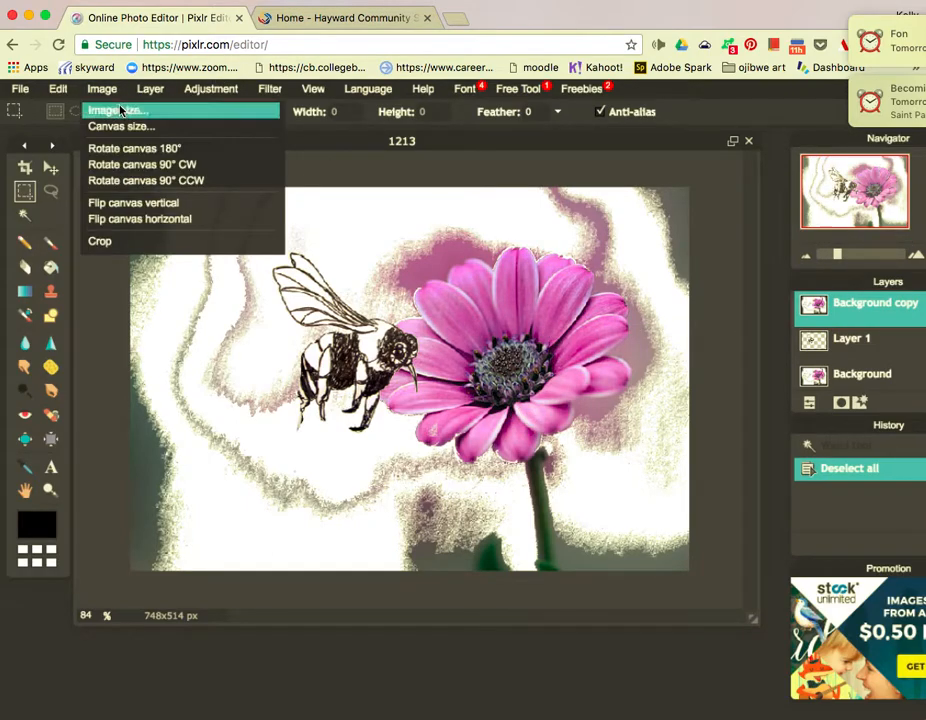
pyautogui.moveTo(152, 93)
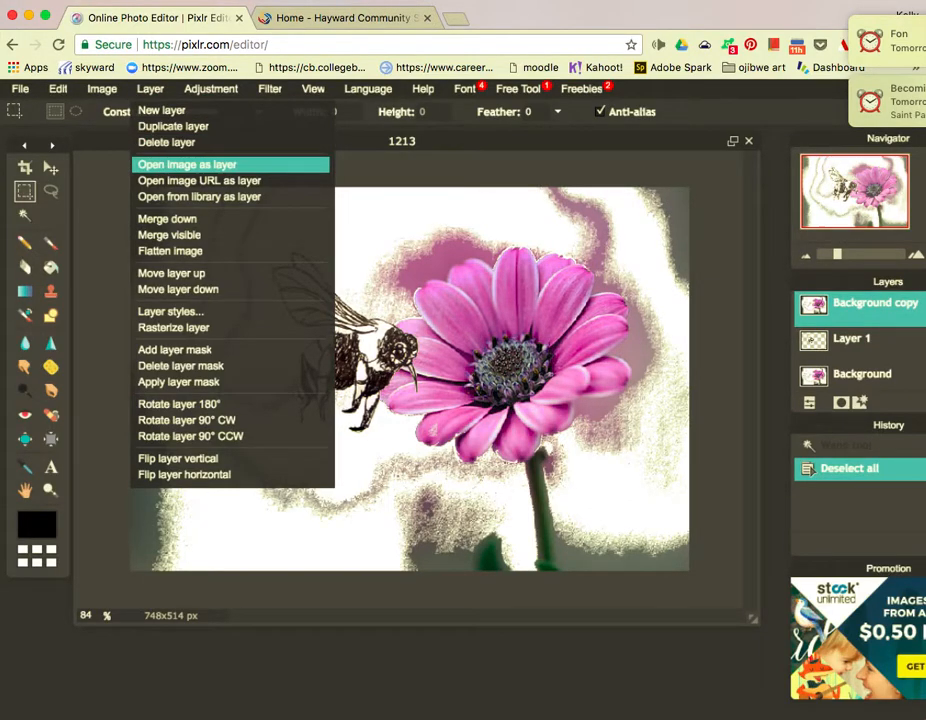
pyautogui.click(187, 164)
pyautogui.doubleClick(381, 158)
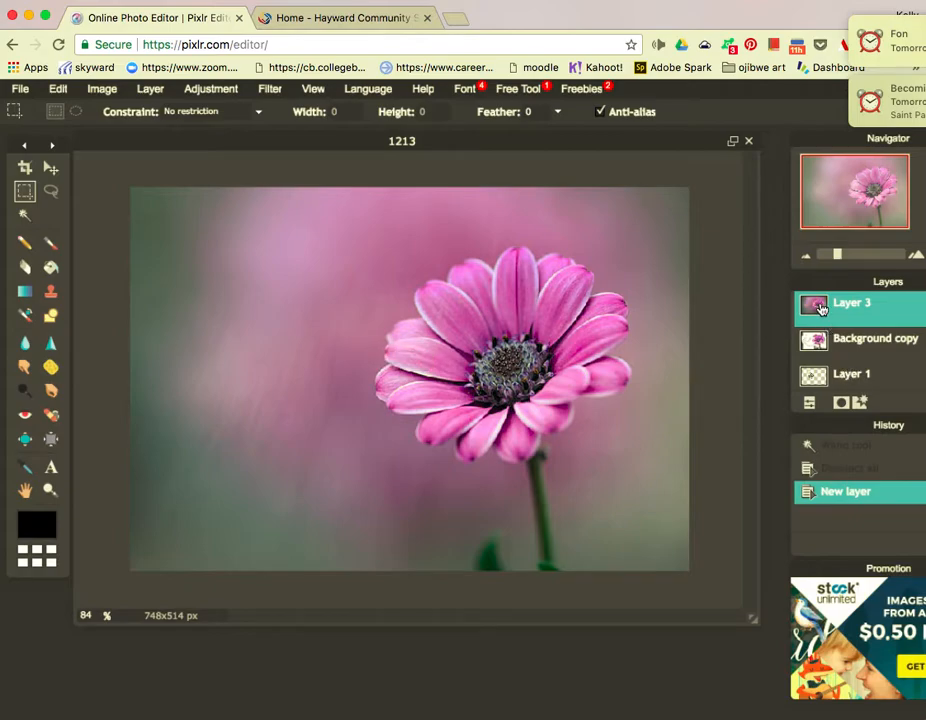
pyautogui.moveTo(821, 321)
pyautogui.mouseDown()
pyautogui.moveTo(812, 380)
pyautogui.moveTo(826, 390)
pyautogui.mouseUp()
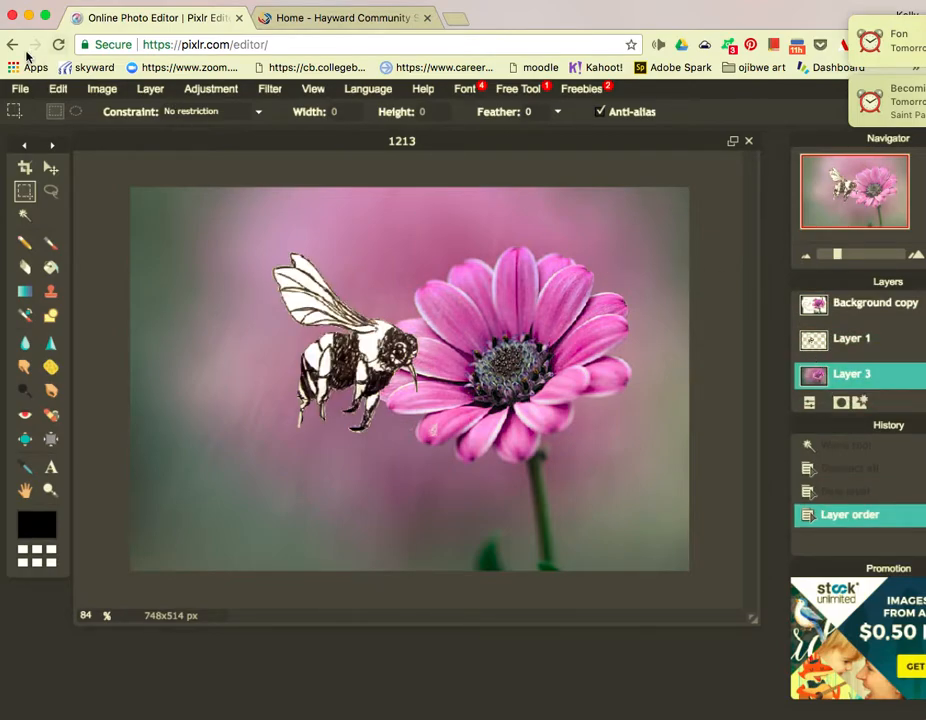
# Save the composite to the Desktop as JPEG 'bee flower' at quality 100.
pyautogui.click(22, 89)
pyautogui.click(56, 182)
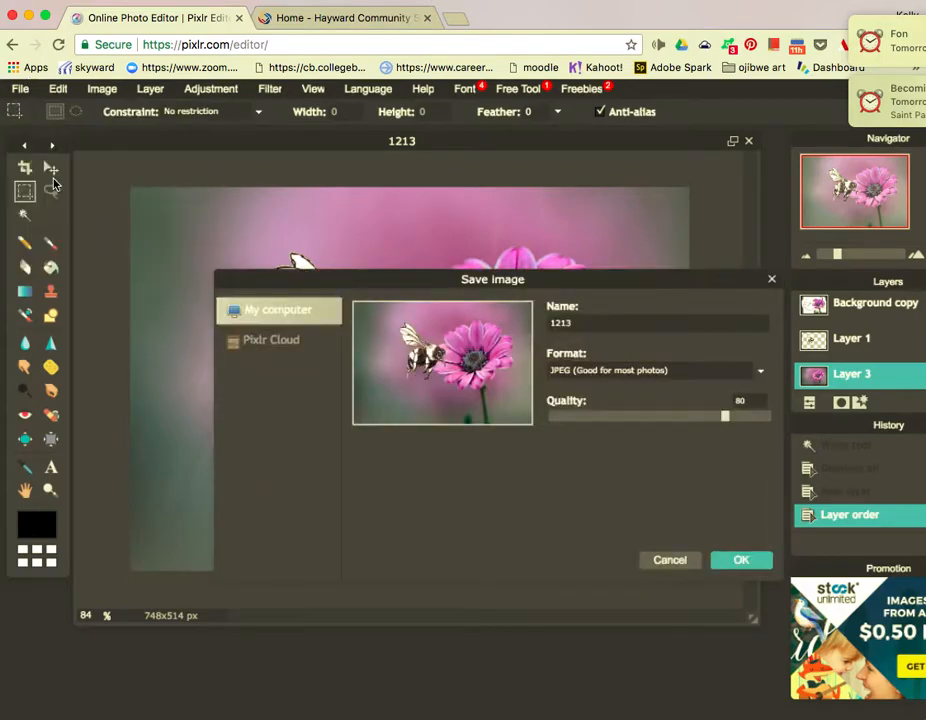
pyautogui.click(766, 417)
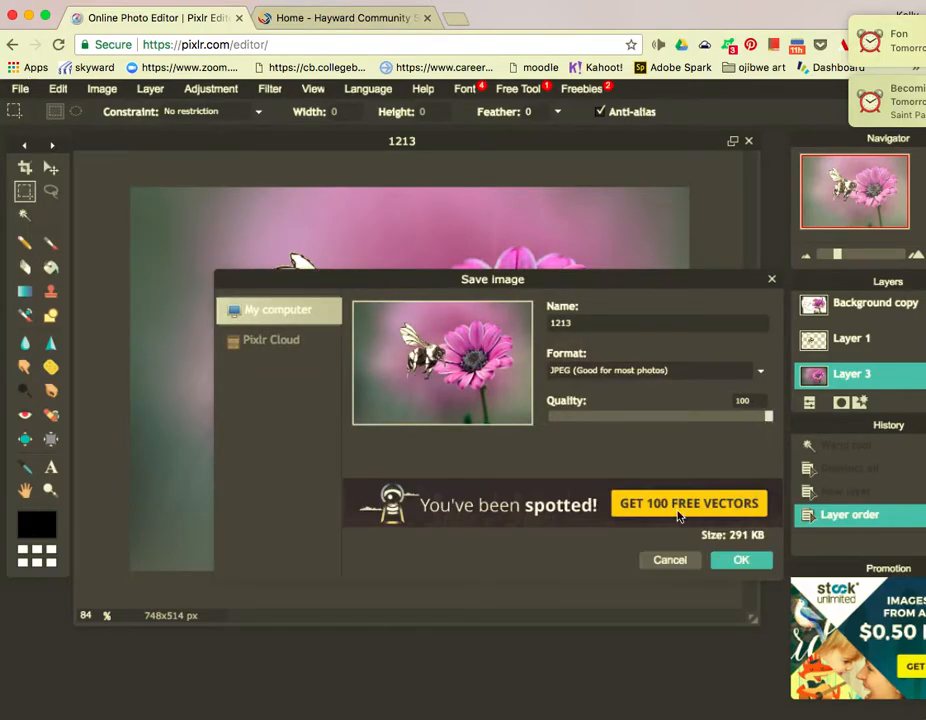
pyautogui.click(742, 561)
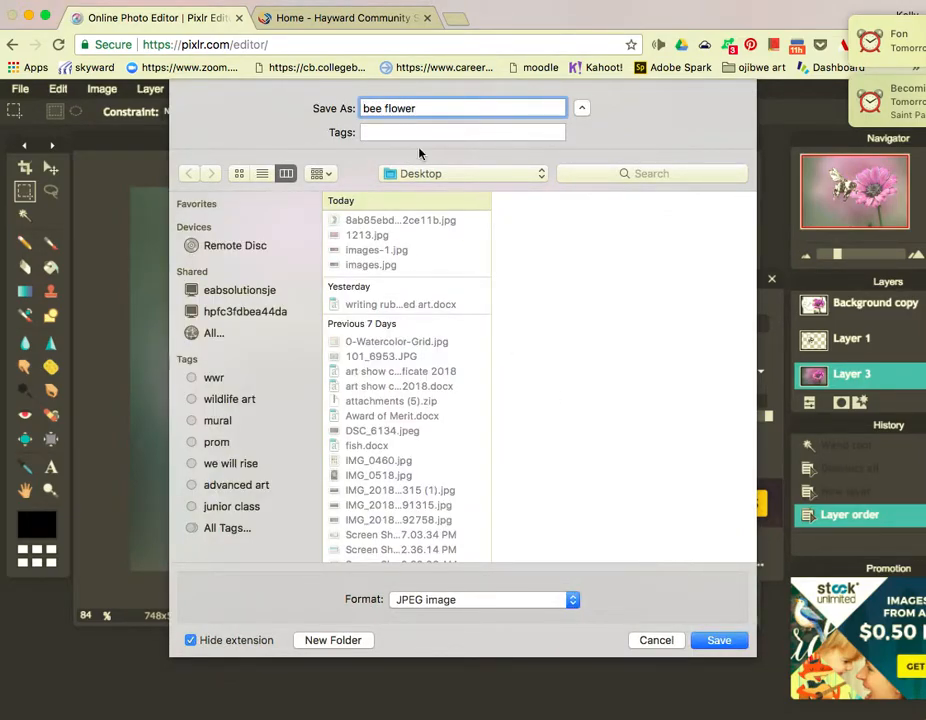
pyautogui.click(719, 641)
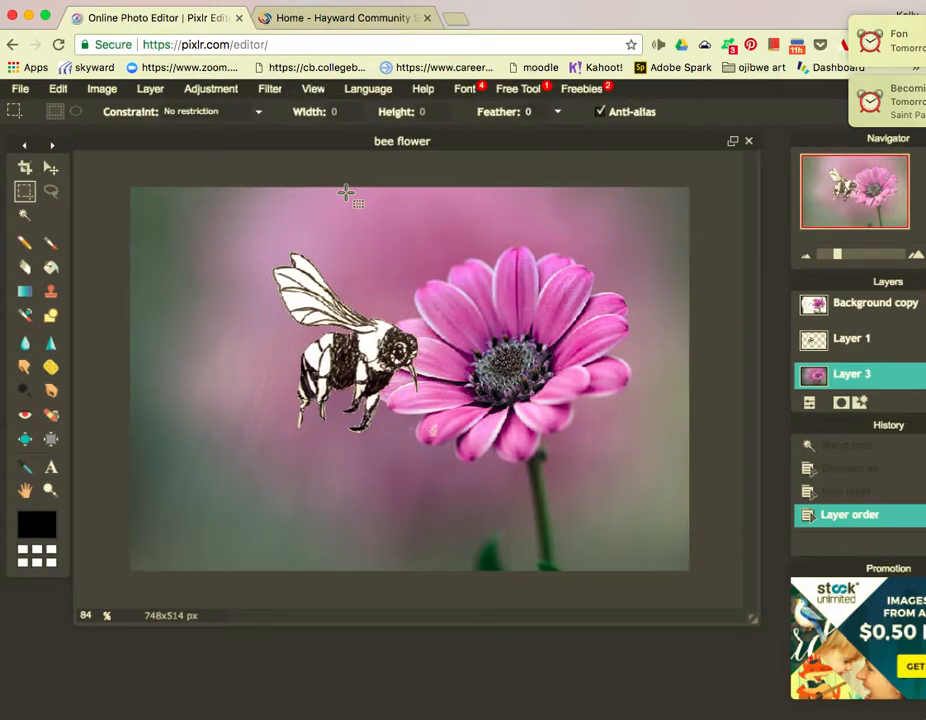
pyautogui.click(327, 19)
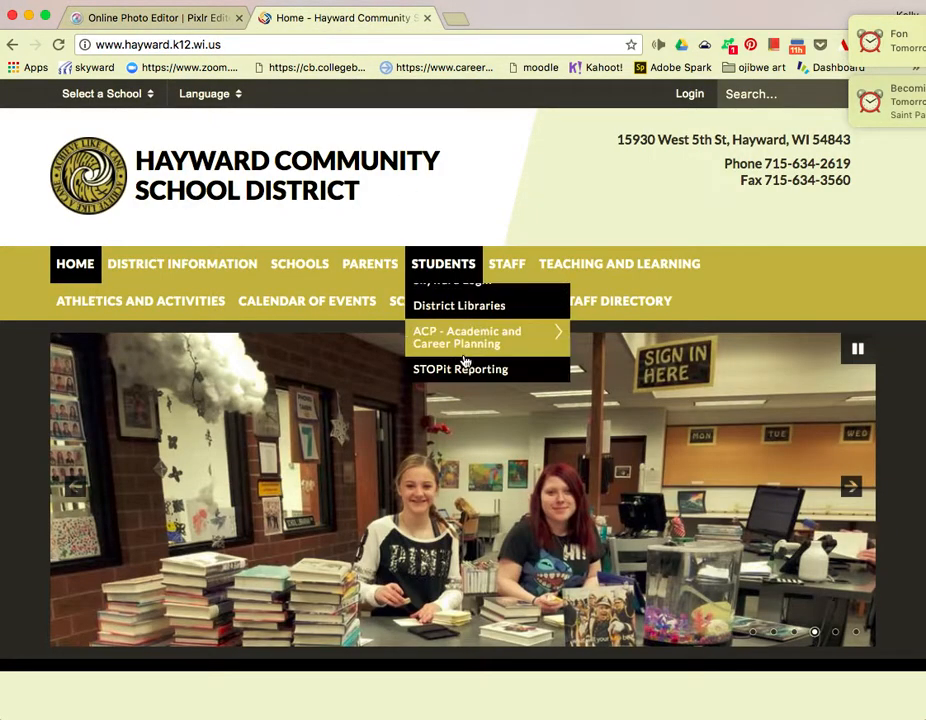
# Open Moodle and browse High School > Art > teacher's category > Wildlife Art course.
pyautogui.moveTo(440, 268)
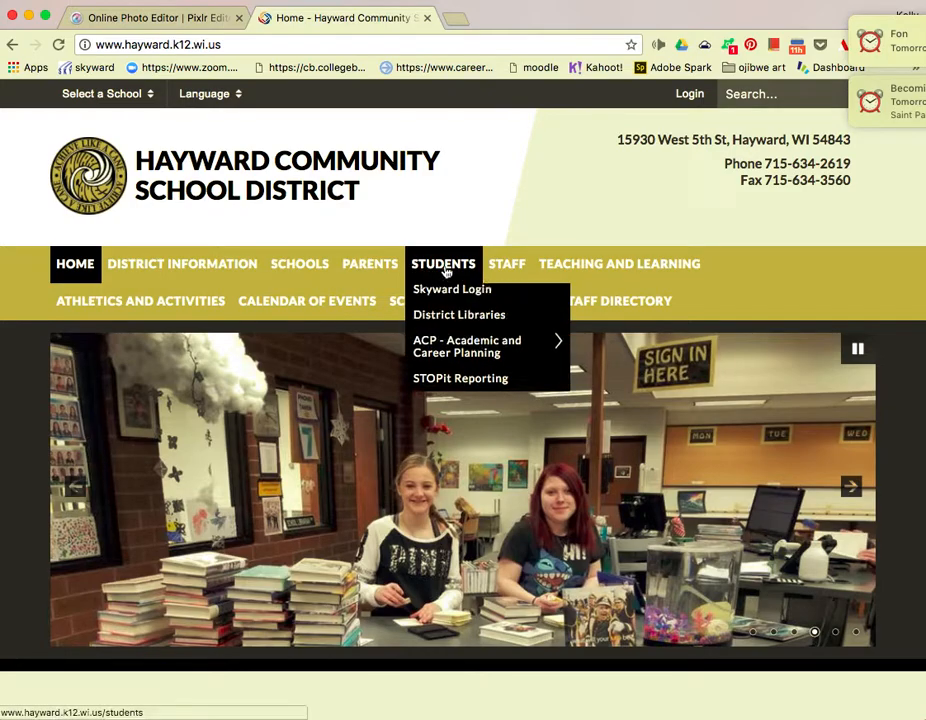
pyautogui.click(441, 330)
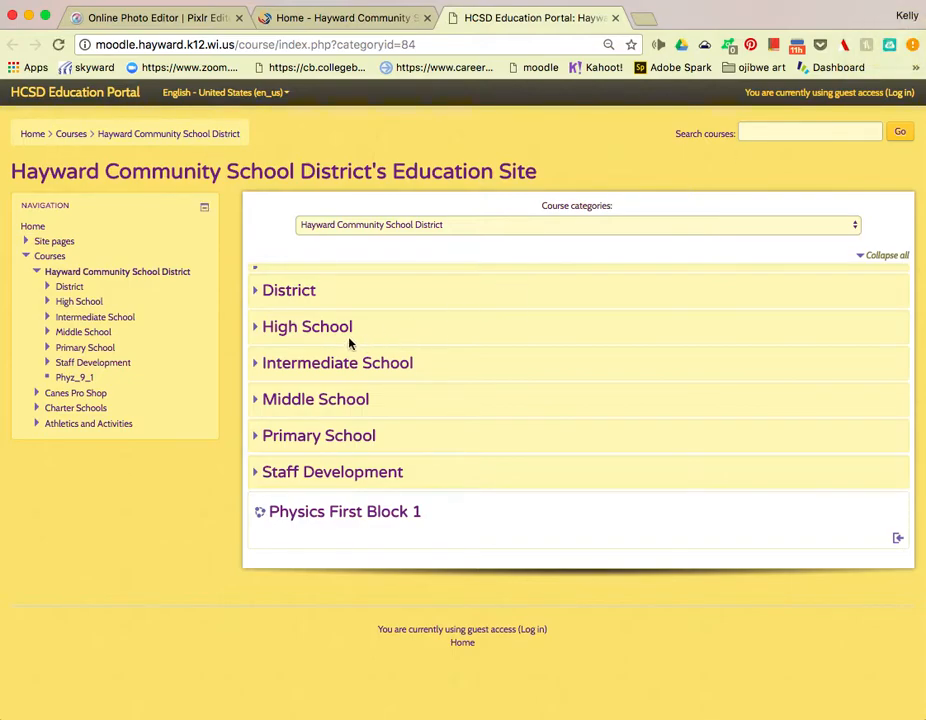
pyautogui.click(331, 329)
pyautogui.click(275, 281)
pyautogui.click(312, 290)
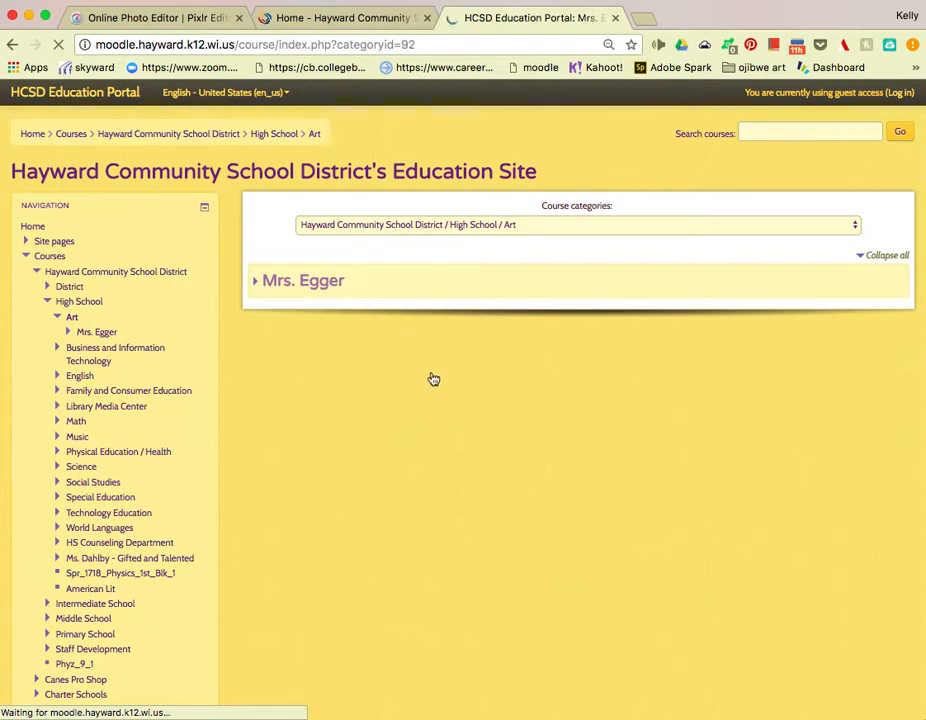
pyautogui.scroll(-5, 455, 420)
pyautogui.click(321, 189)
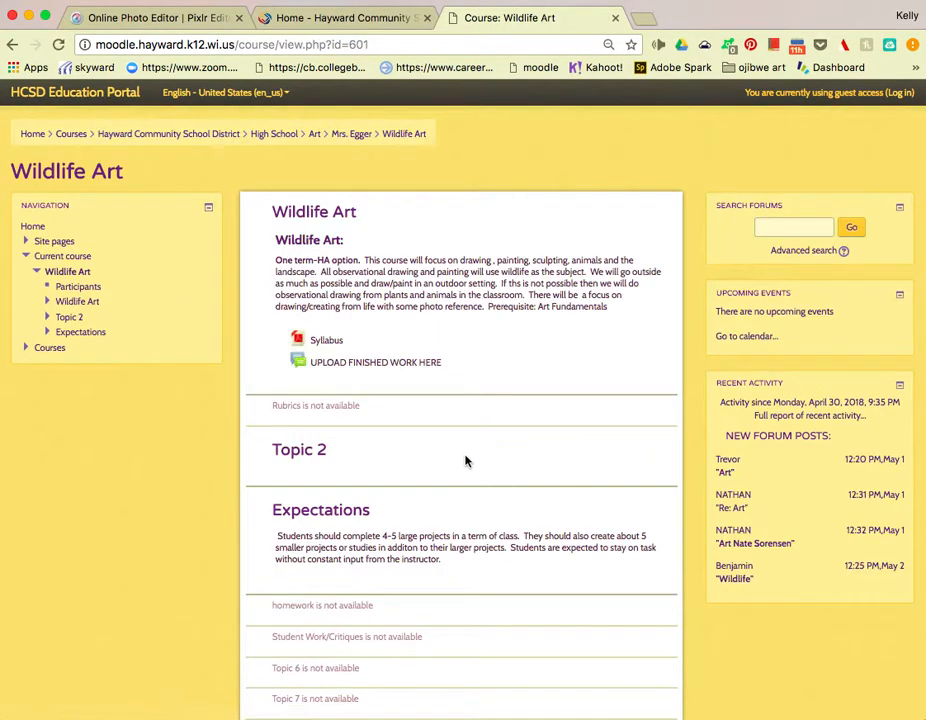
# Open the UPLOAD FINISHED WORK HERE forum and continue to log in.
pyautogui.scroll(-2, 500, 465)
pyautogui.click(357, 264)
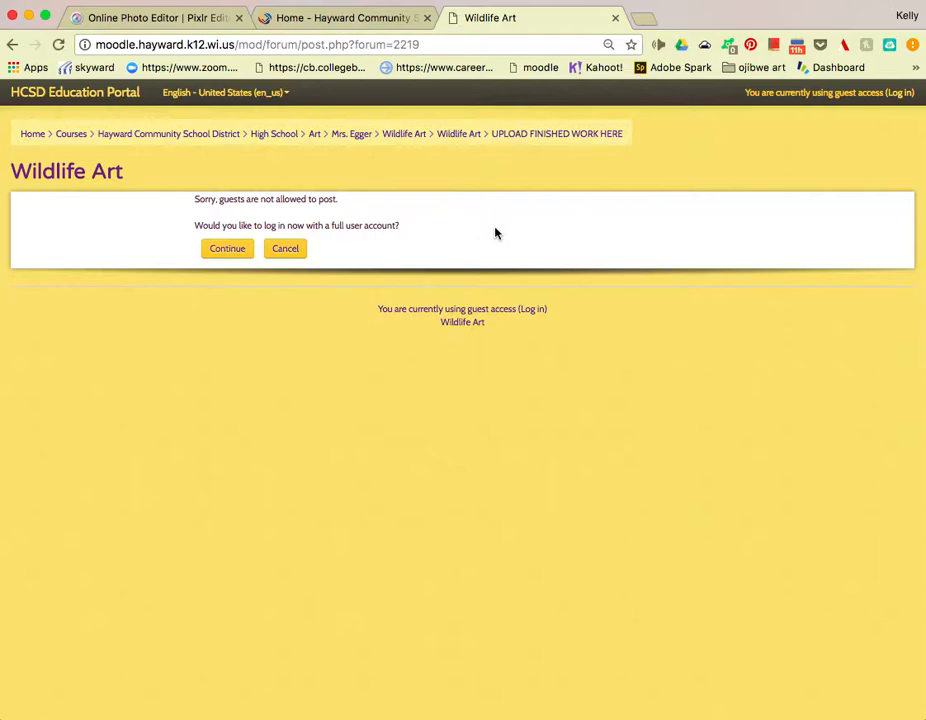
pyautogui.click(229, 250)
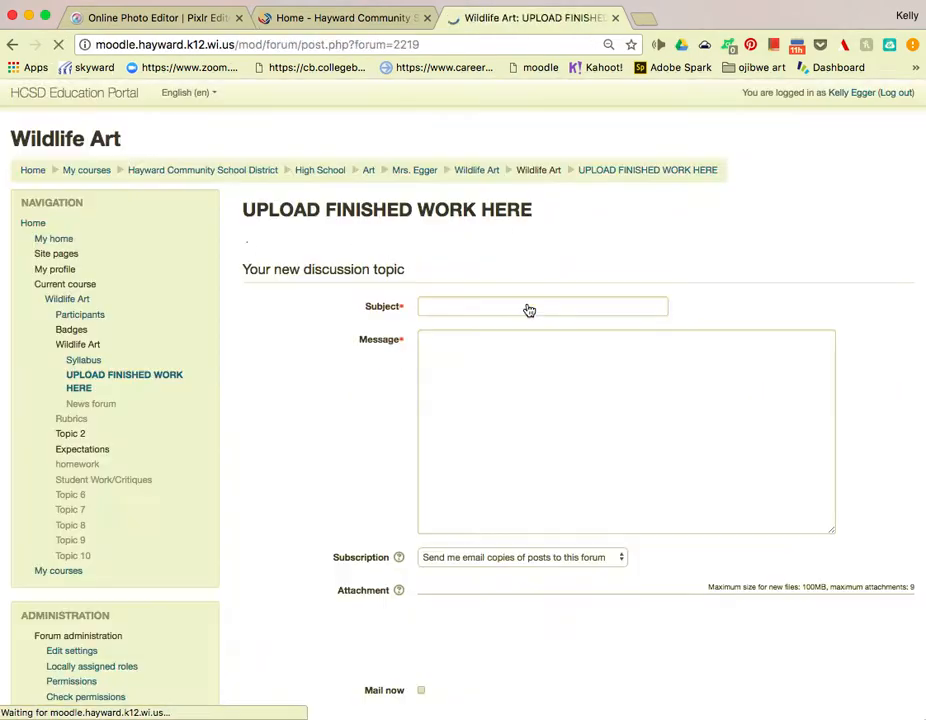
# Enter the student's name as the subject of the new forum post.
pyautogui.click(463, 309)
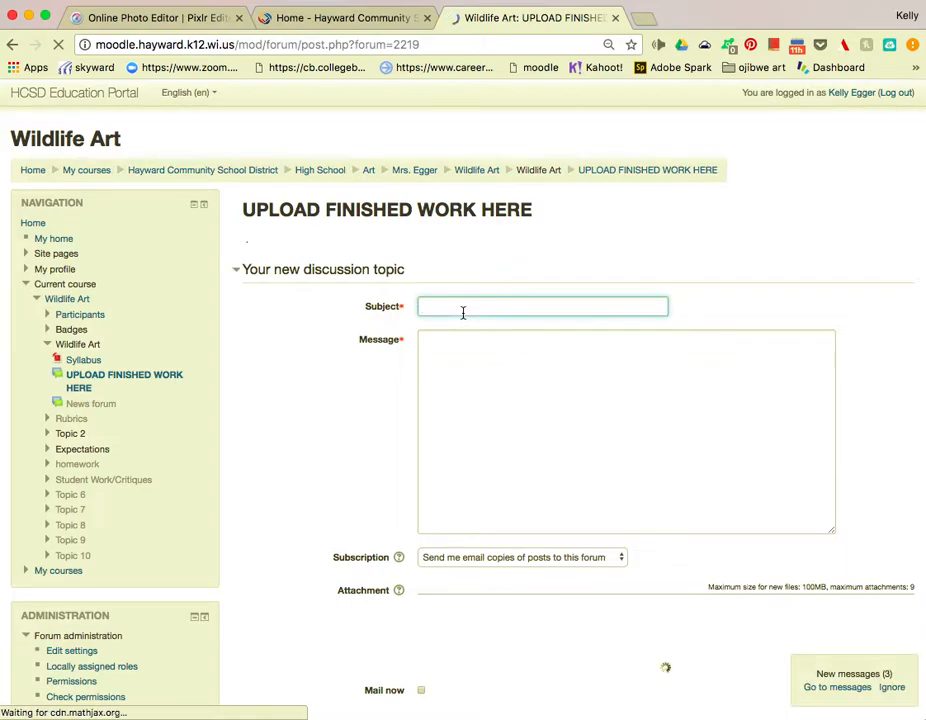
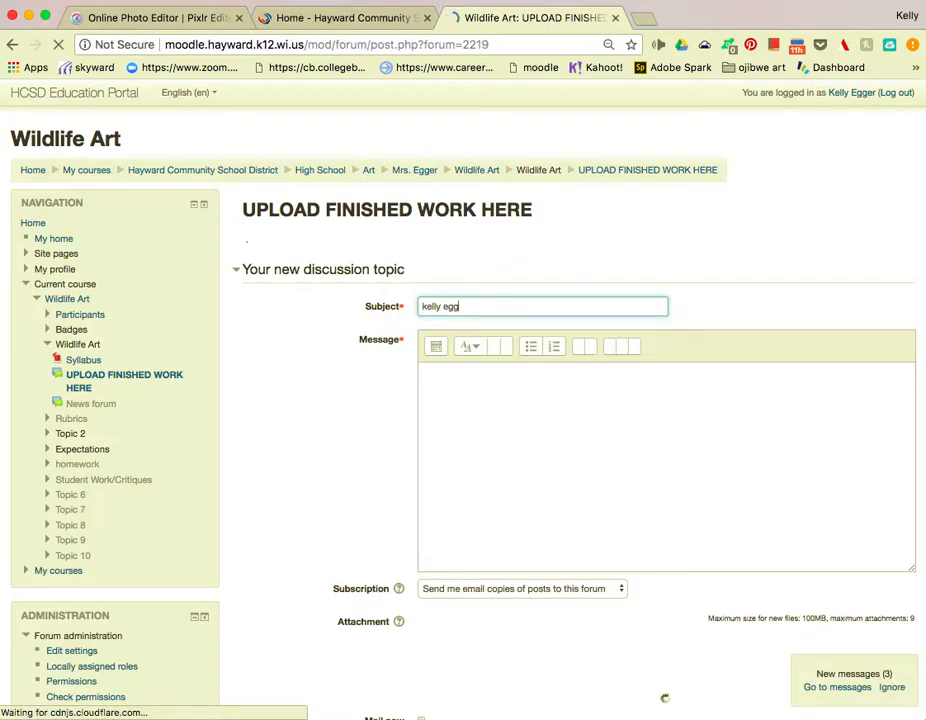
pyautogui.click(437, 375)
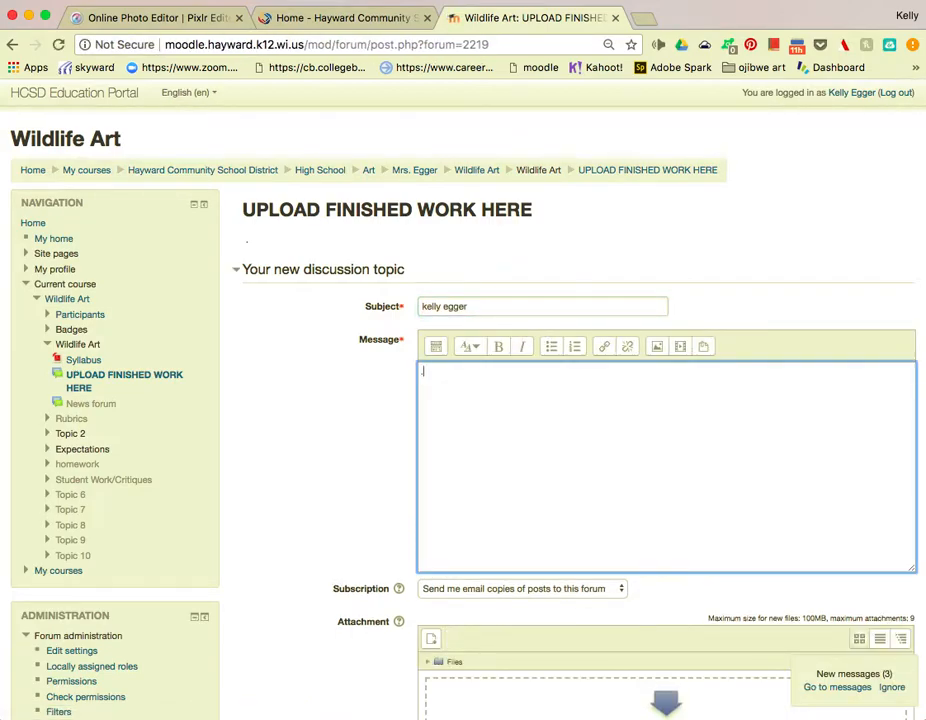
pyautogui.scroll(-3, 443, 425)
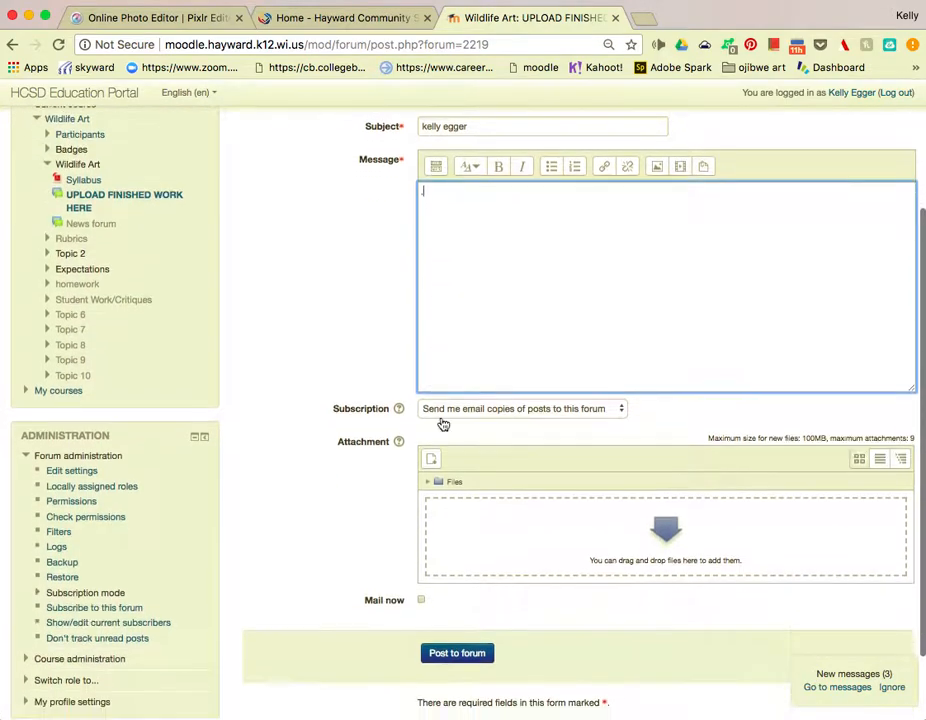
# Upload bee flower.jpg from the computer as the post's attachment.
pyautogui.click(658, 530)
pyautogui.click(498, 318)
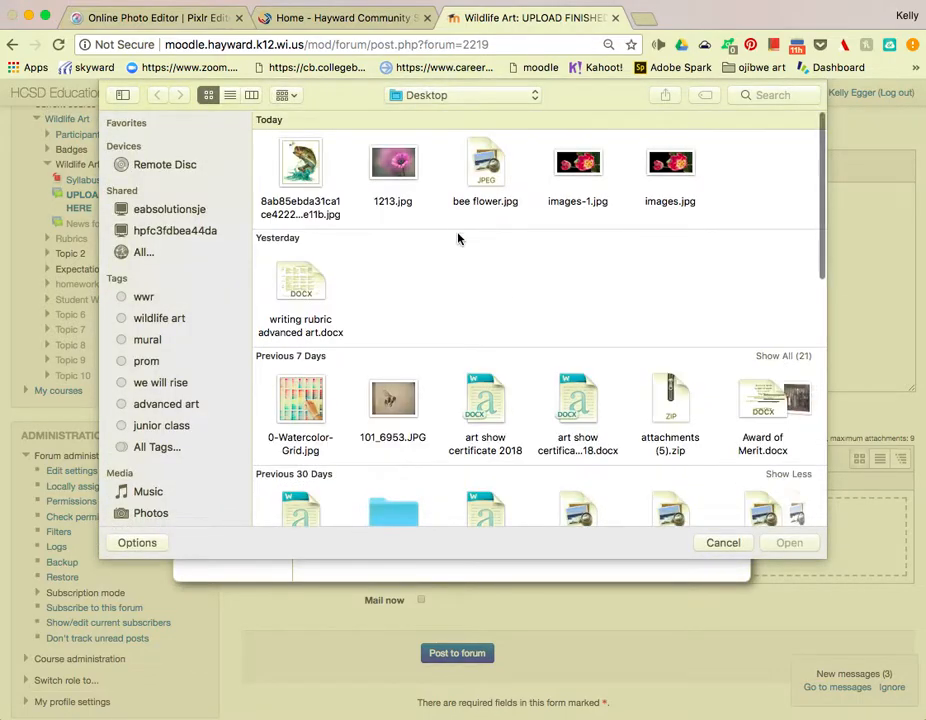
pyautogui.doubleClick(487, 160)
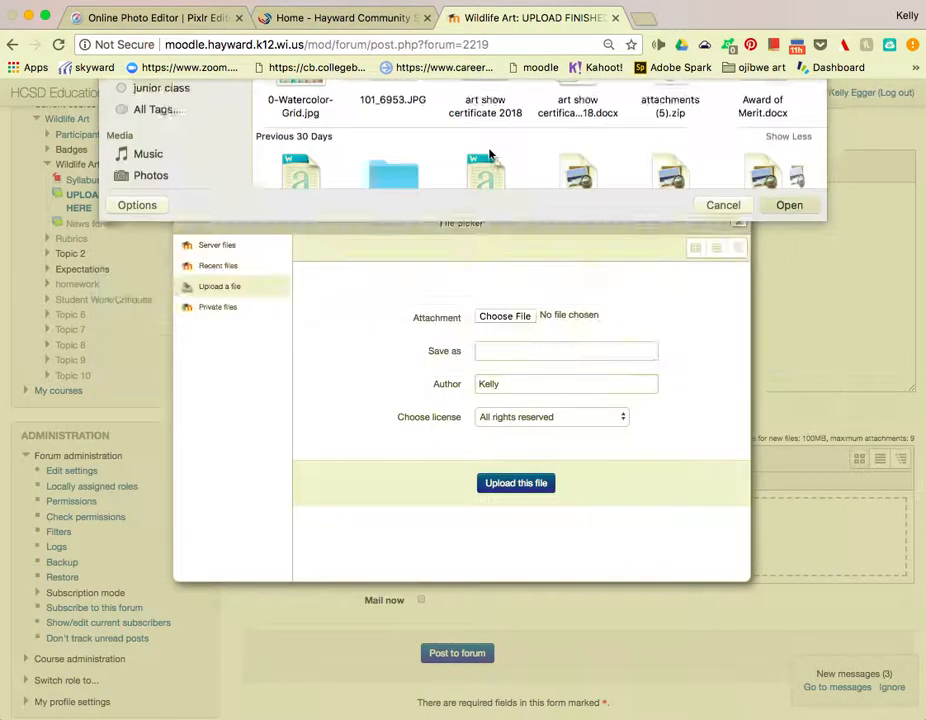
pyautogui.click(516, 484)
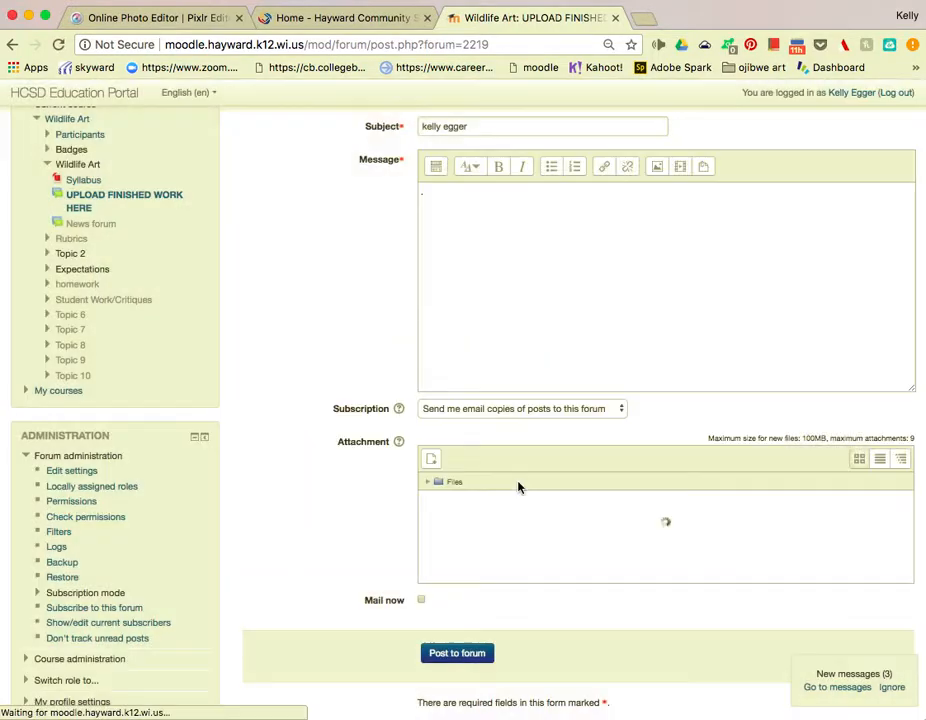
# Post the topic to the forum and check the new discussion showing the image.
pyautogui.click(463, 665)
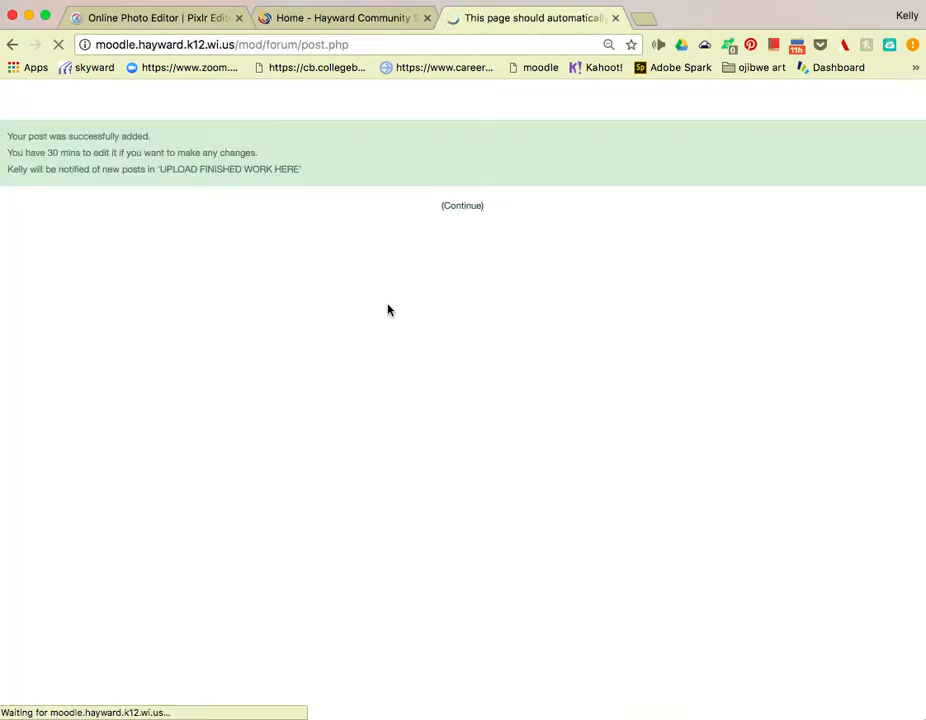
pyautogui.click(462, 206)
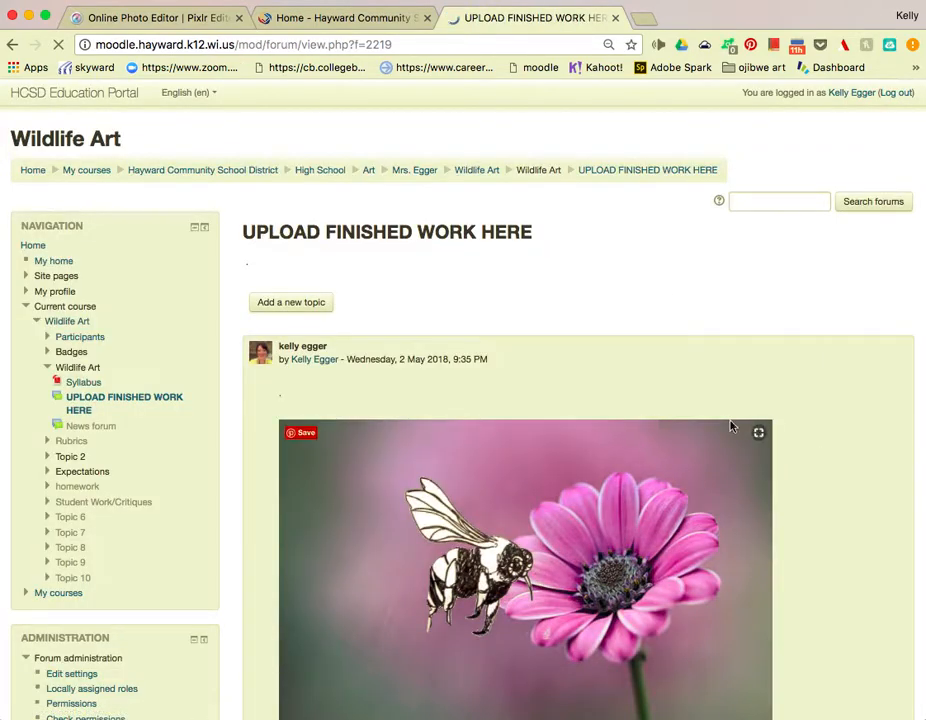
pyautogui.scroll(-10, 777, 428)
pyautogui.scroll(10, 777, 428)
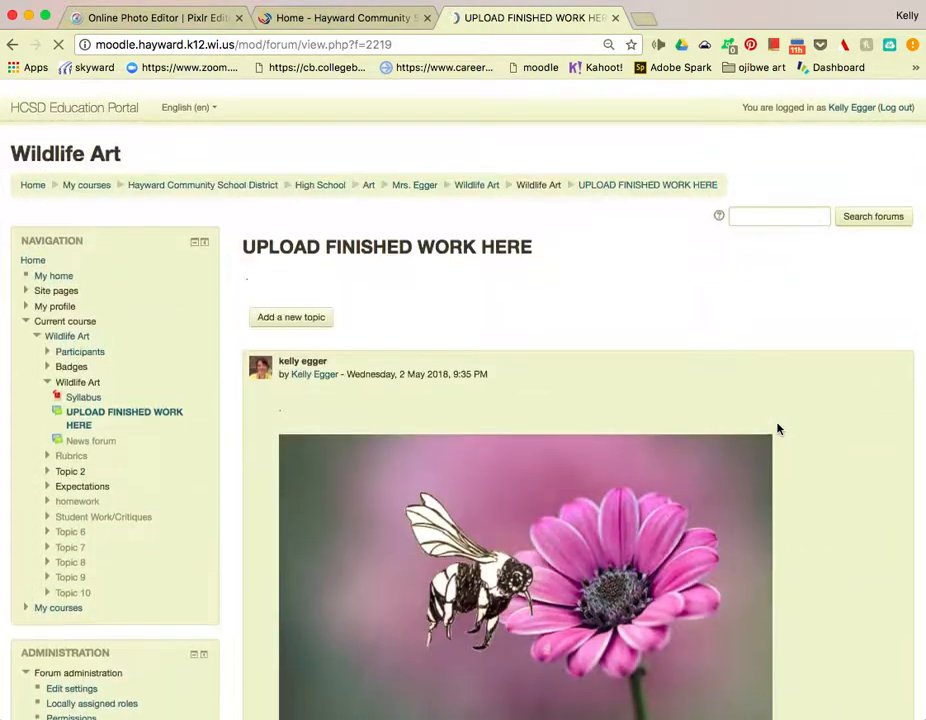